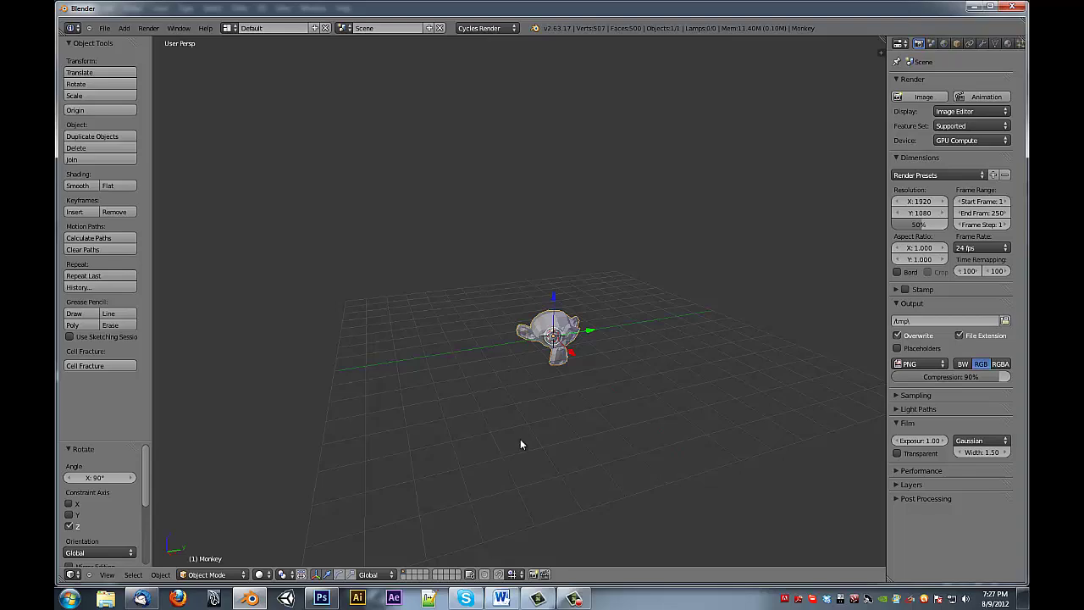
Step: Scale the monkey head up by about 2.24 and apply its scale
key("s")
left_click(615, 373)
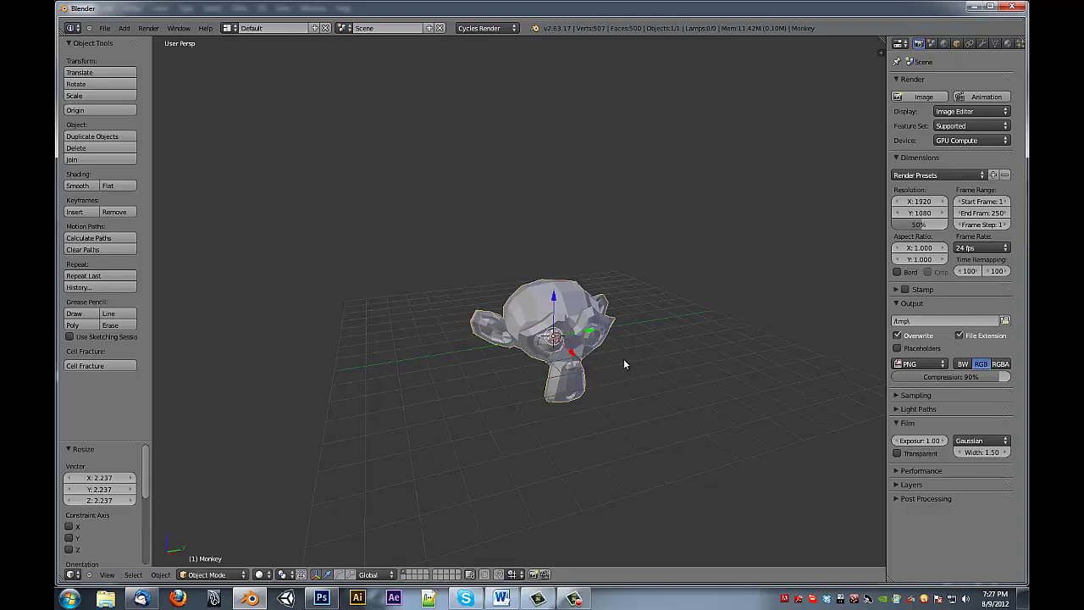
key("ctrl+a")
left_click(624, 362)
Step: Move the monkey head about -8.08 units along the global Y axis
key("g")
key("x")
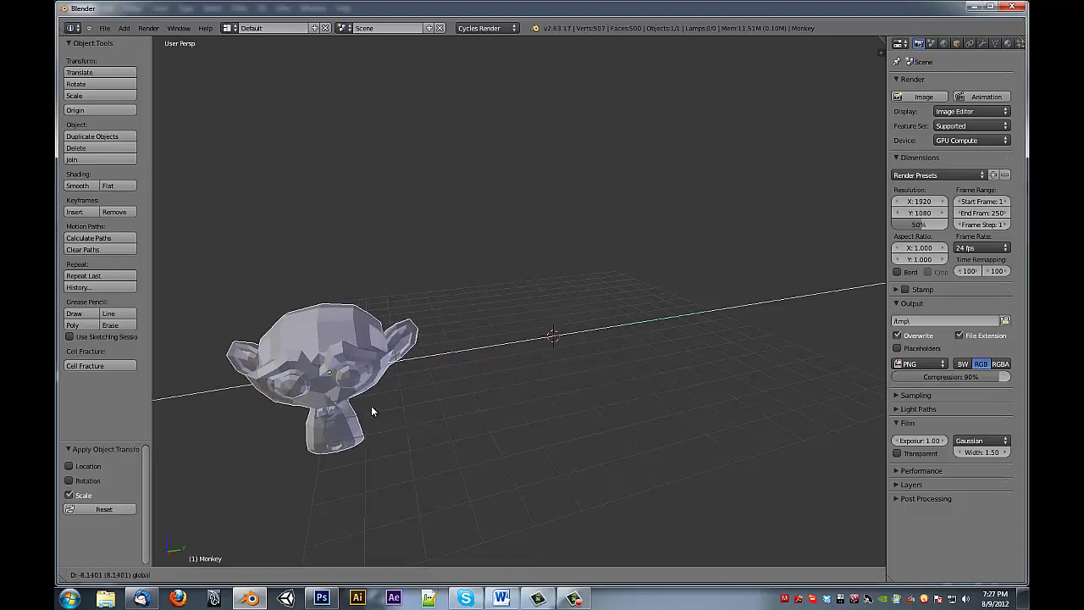
left_click(371, 405)
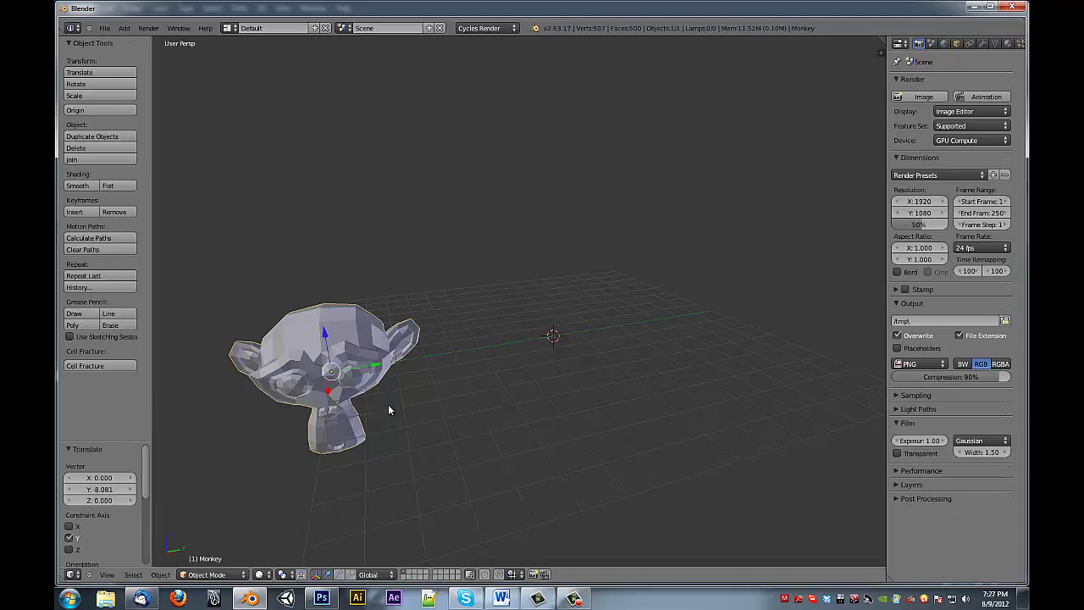
Step: Show the 3D view's properties sidebar and duplicate the monkey head, moving the copy about 14.64 units along Y
key("n")
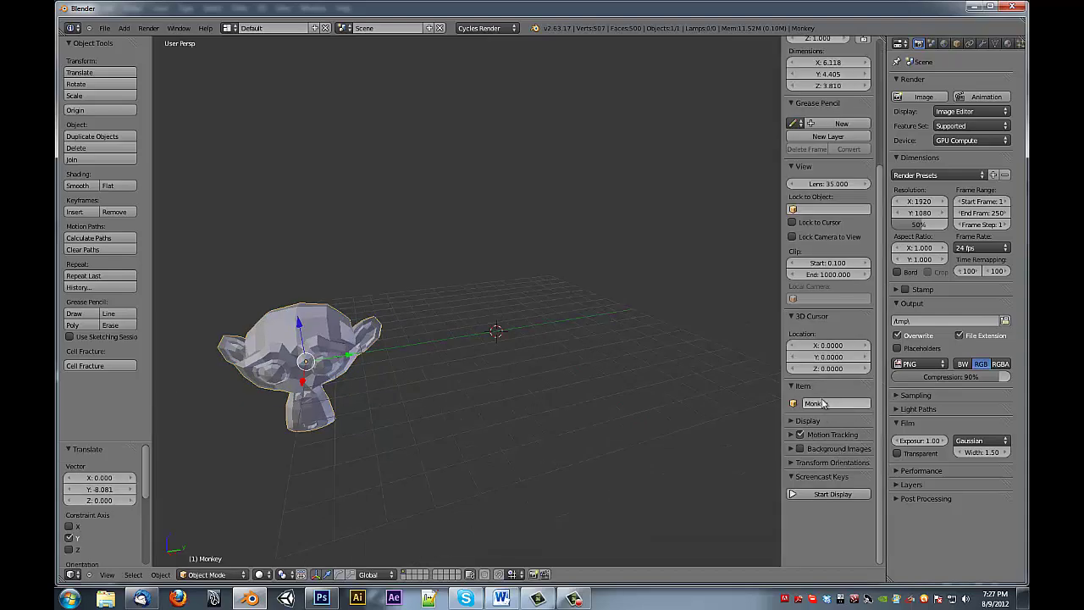
key("shift+d")
key("y")
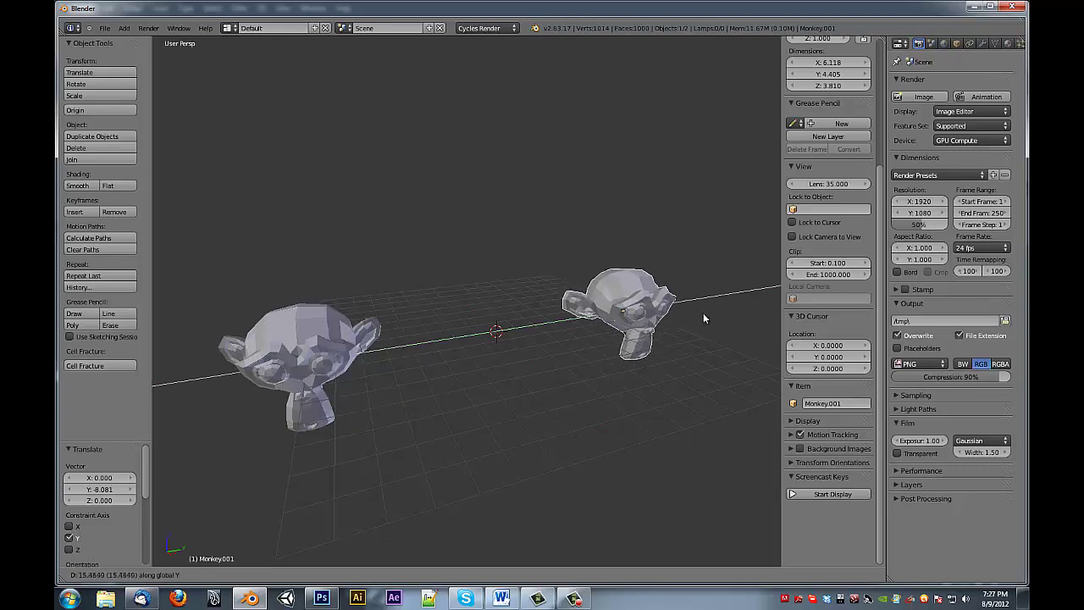
left_click(683, 324)
Step: Rename the duplicated monkey head as Suzzane
left_click(826, 400)
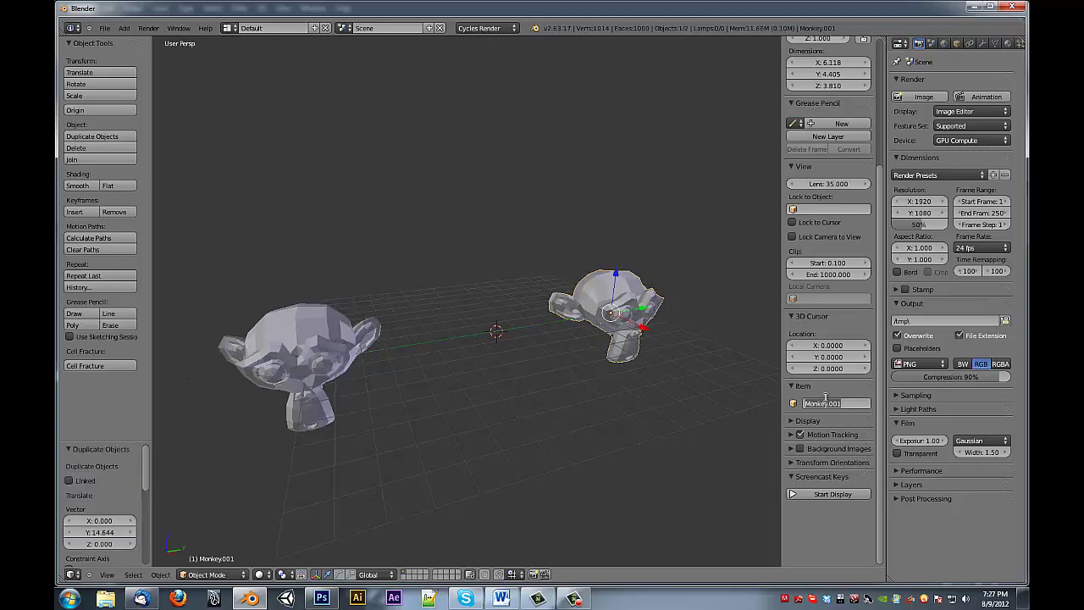
key("BackSpace")
type("Suzanne")
key("Return")
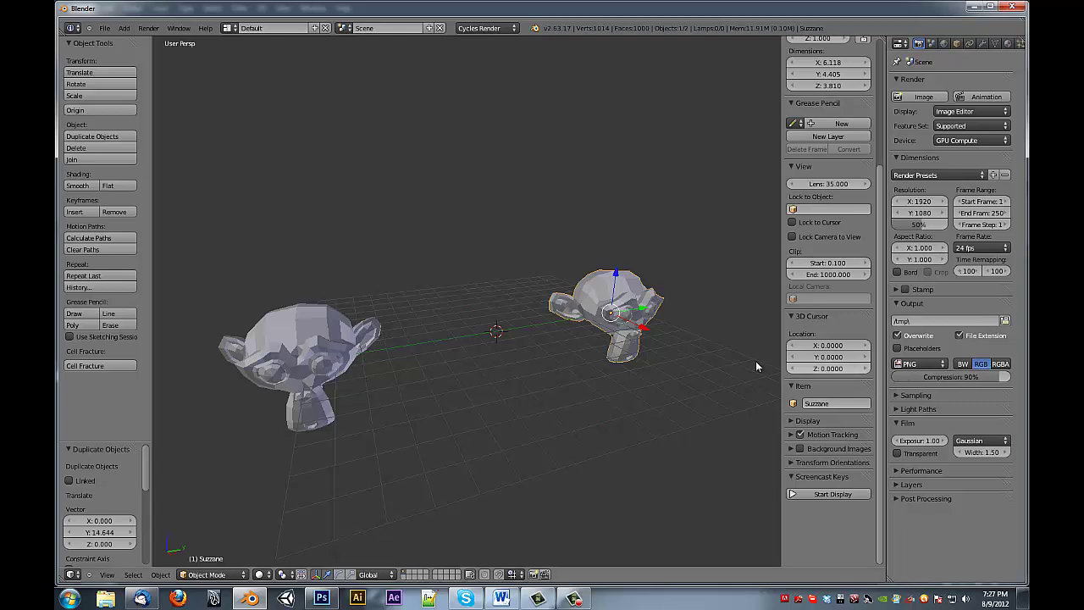
Step: Select the original monkey head and collapse the View, Grease Pencil, 3D Cursor, Item and Transform sections of the sidebar
right_click(303, 344)
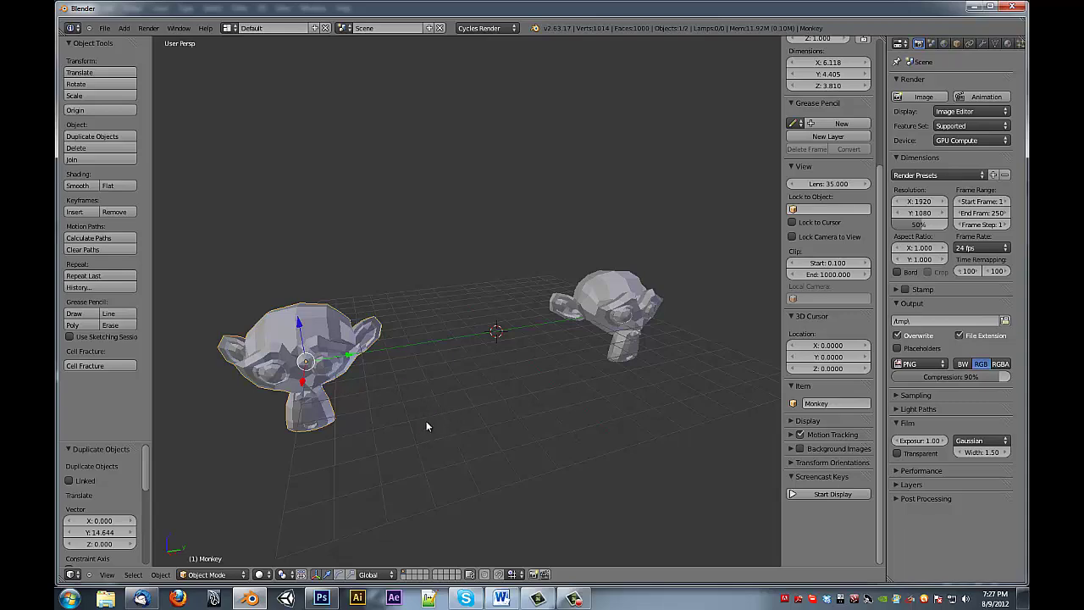
left_click(805, 167)
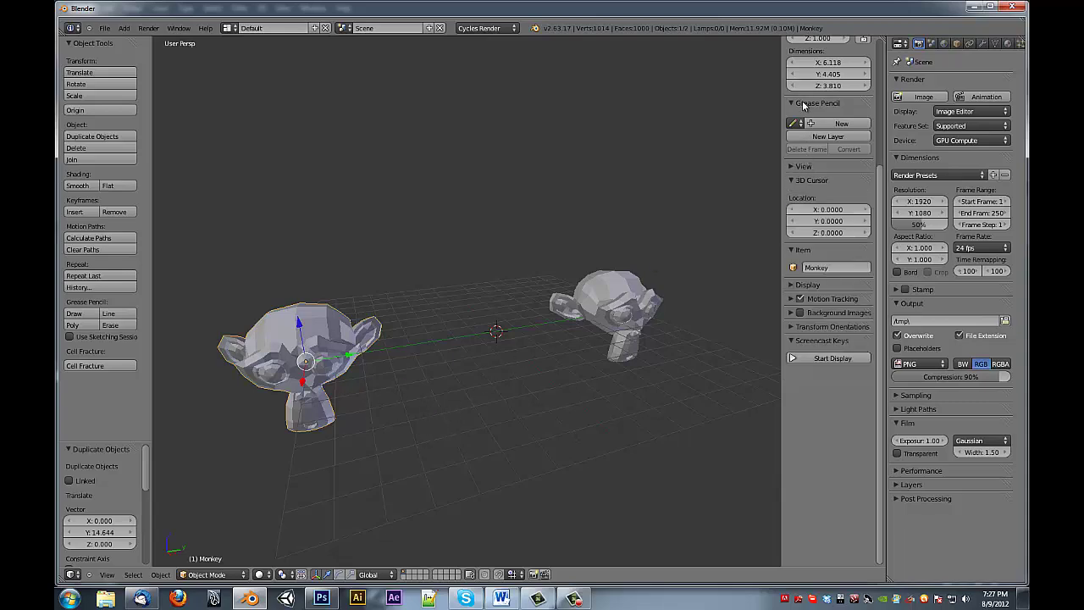
left_click(806, 103)
left_click(807, 132)
left_click(805, 144)
scroll(815, 118, "up", 5)
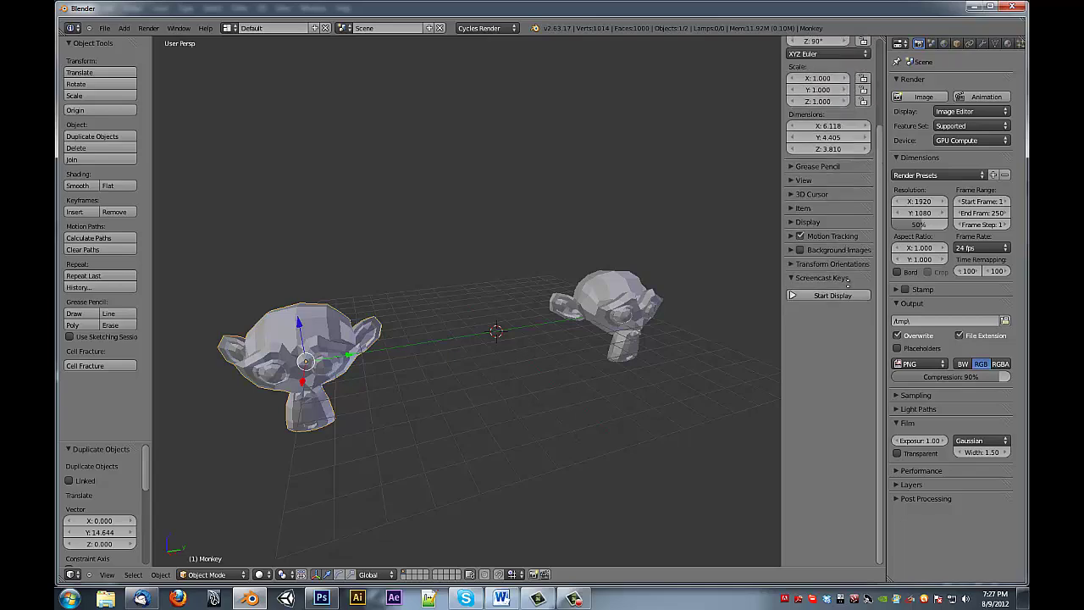
left_click(808, 45)
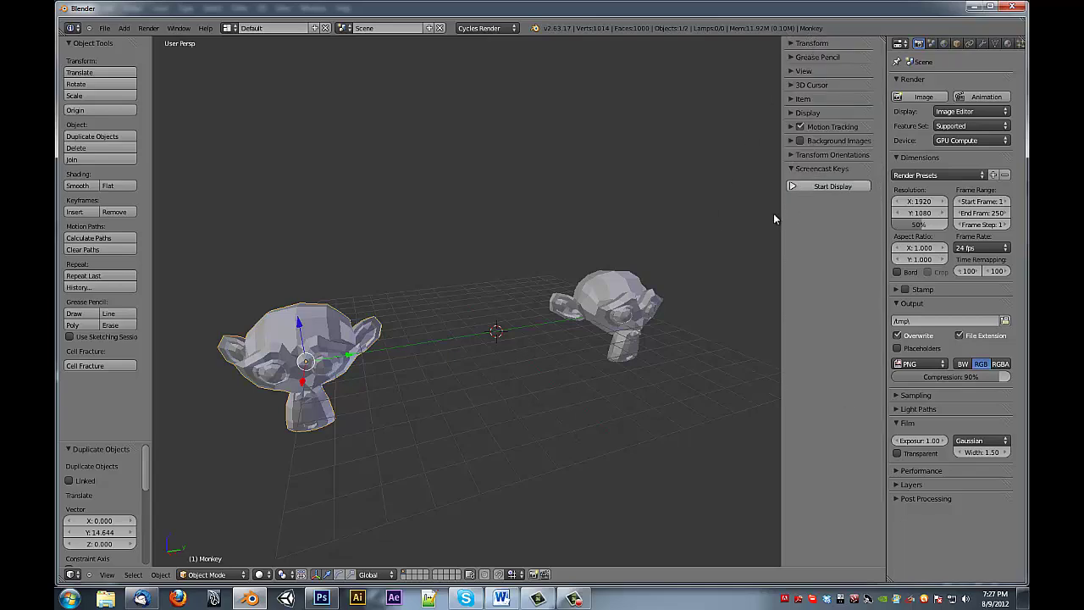
Step: Add a custom property to the original monkey object and expand the sidebar's Properties section
right_click(653, 298)
right_click(340, 364)
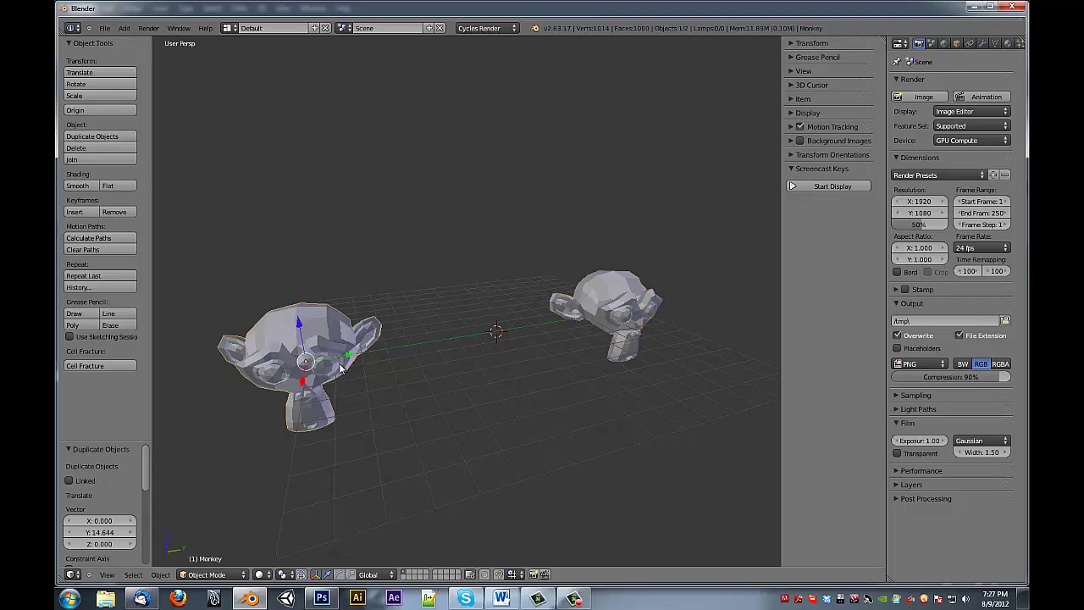
left_click(956, 44)
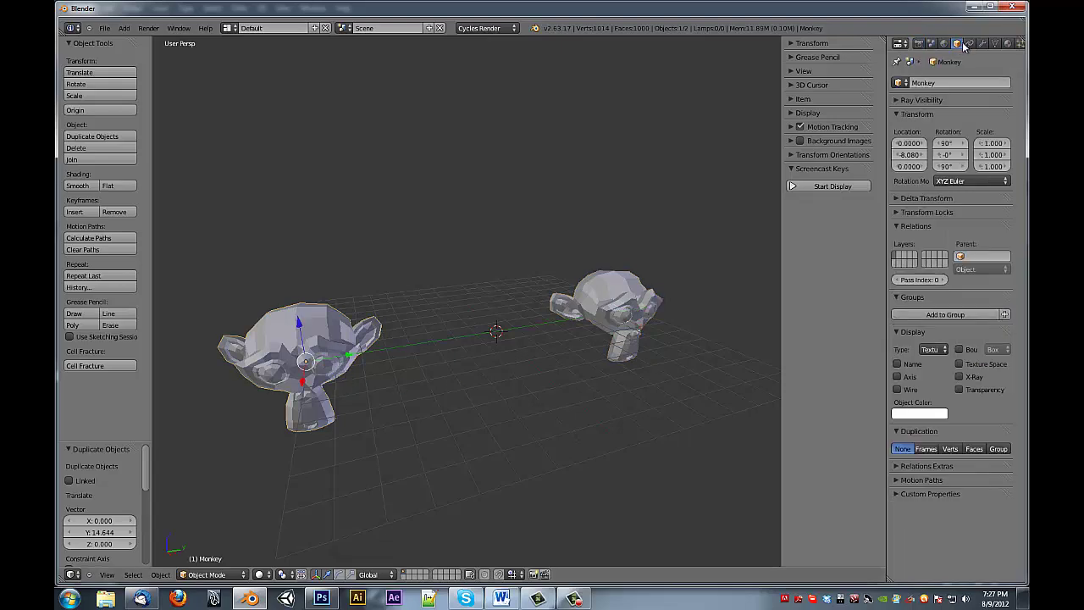
left_click(932, 493)
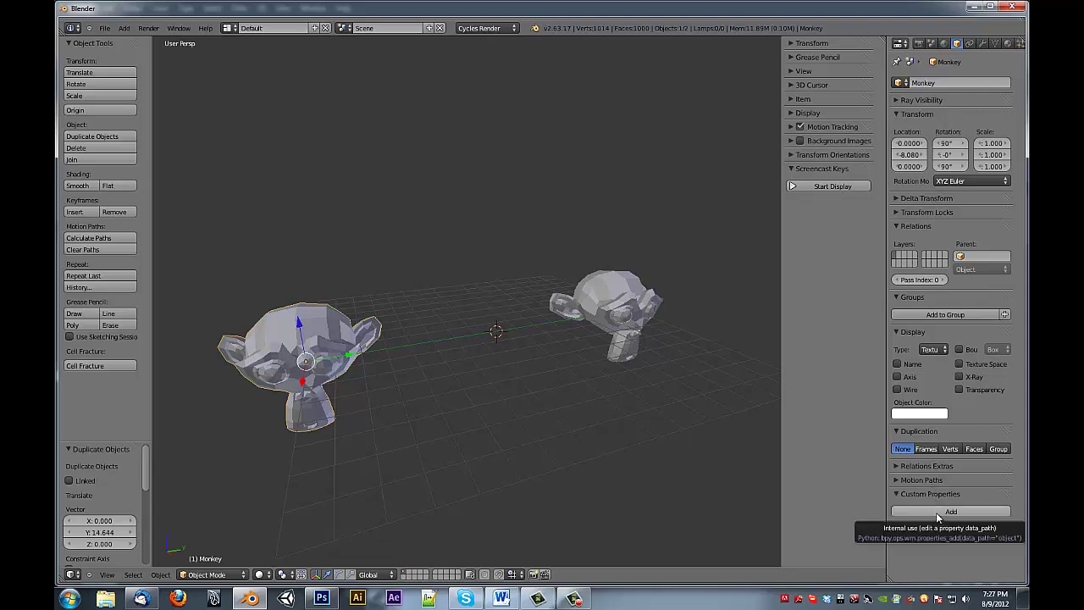
left_click(939, 512)
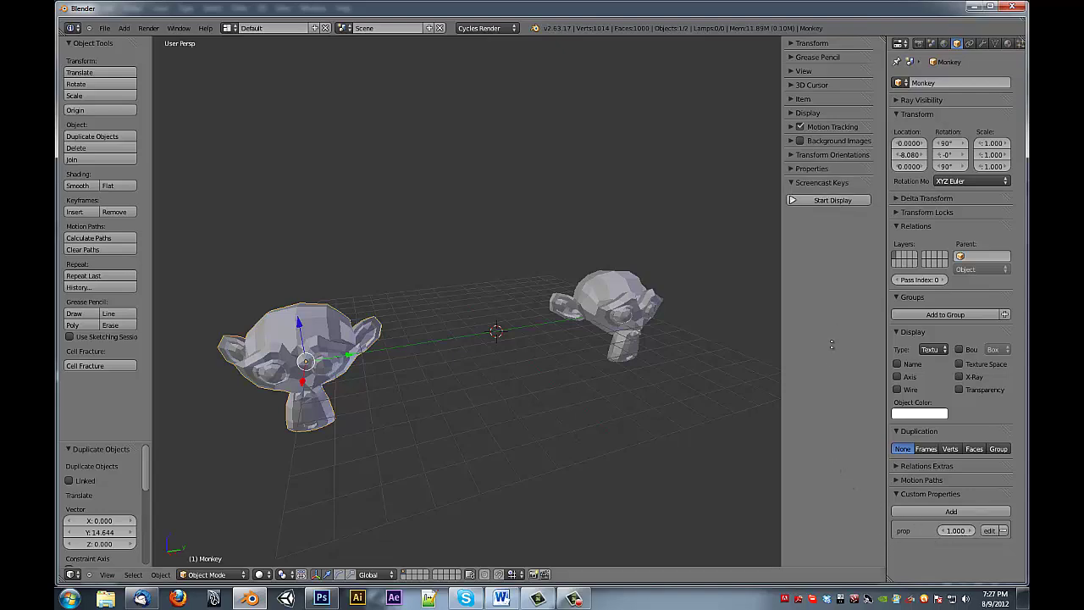
left_click(809, 169)
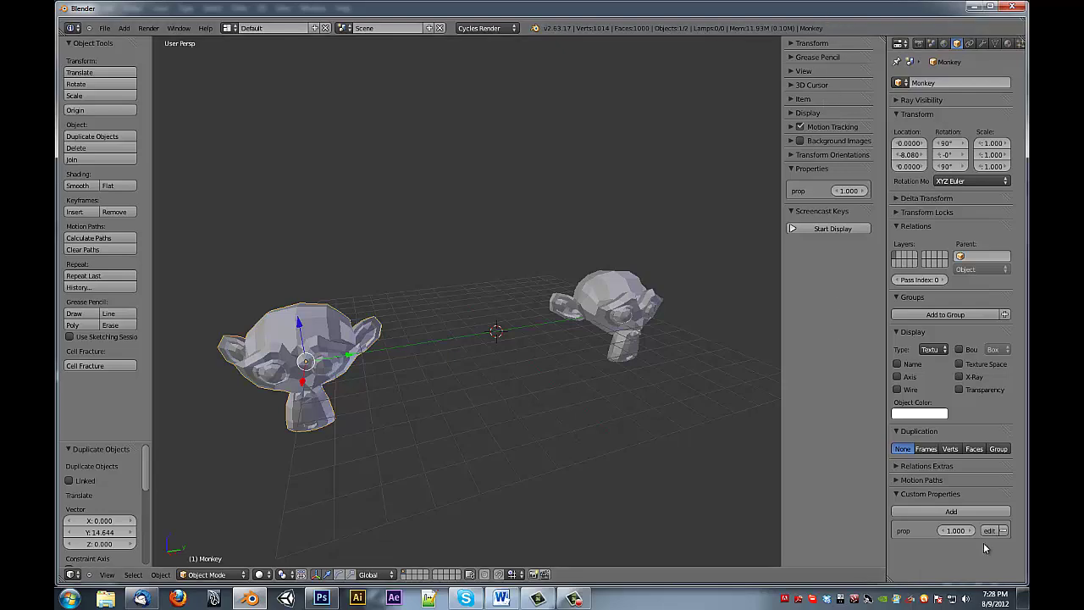
Step: Edit the new custom property, naming it moveSuzzaneX with a property value of 0.0
left_click(989, 531)
left_click(965, 481)
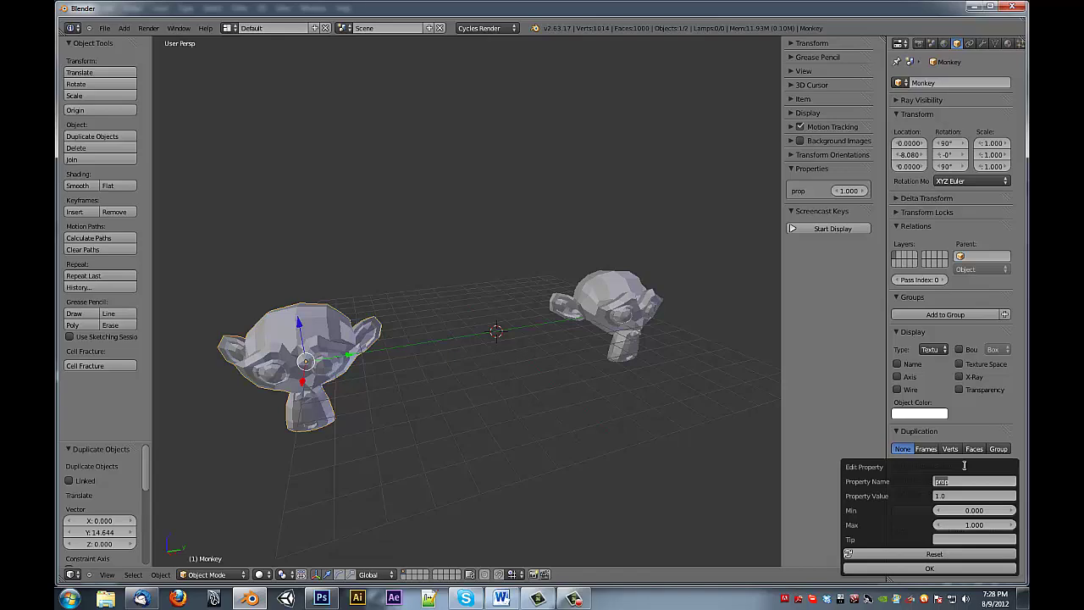
type("moveSuzzaneX")
left_click(961, 497)
type("0")
key("Return")
left_click(957, 500)
type("0.0")
key("Return")
Step: Set the moveSuzzaneX property's minimum to -8 and maximum to 8, and accept the edit
left_click_drag(961, 512, 970, 515)
left_click(967, 513)
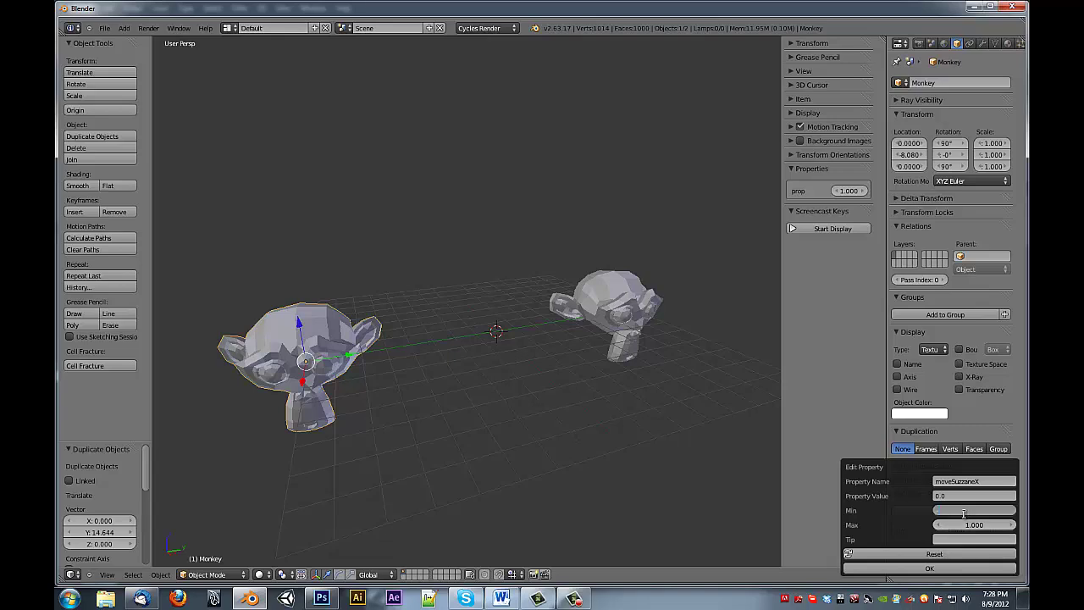
type("-8")
left_click(965, 524)
type("8")
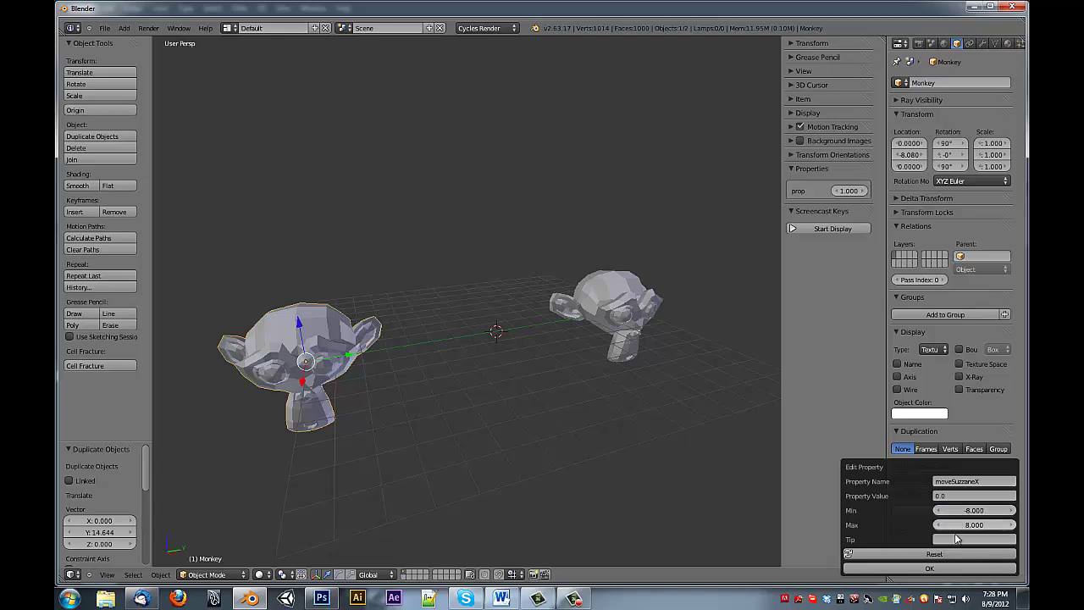
key("Return")
left_click(929, 568)
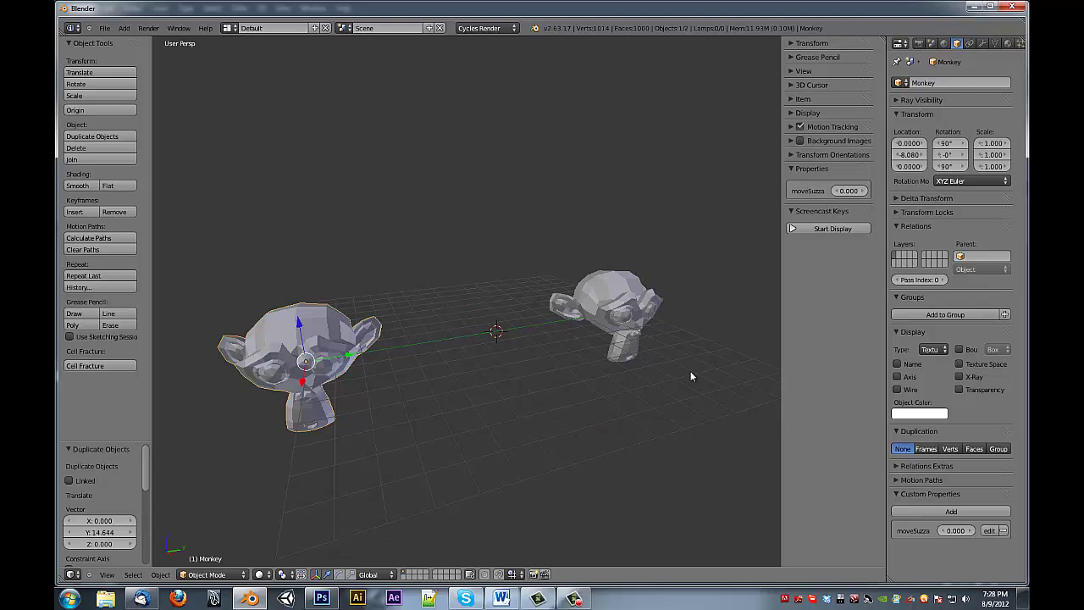
Step: Try the integer 0 as the moveSuzzaneX property value, test its slider and reset it
left_click(987, 530)
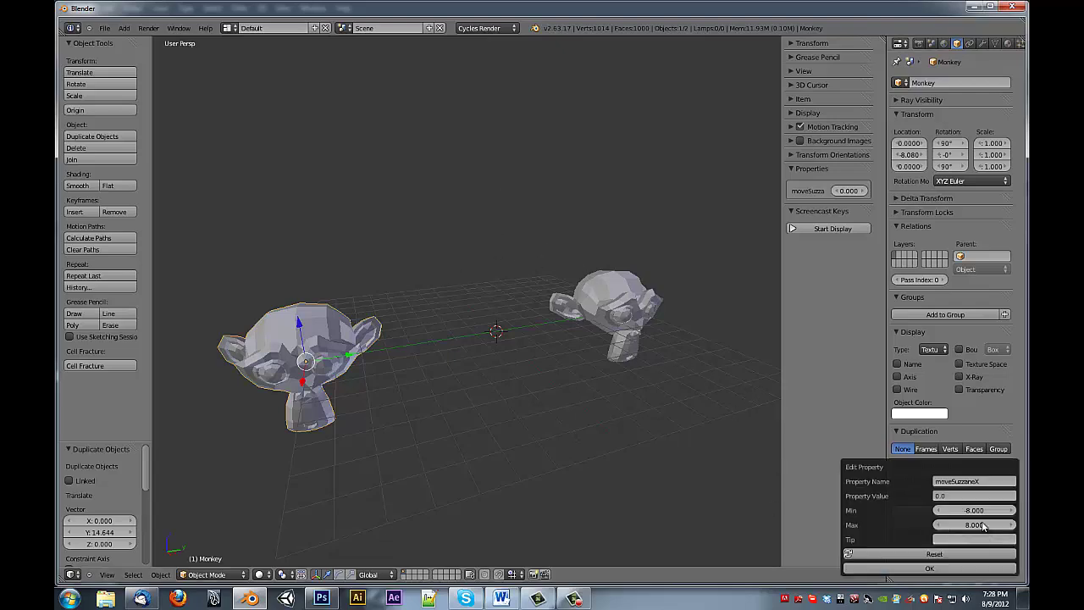
left_click(961, 498)
key("ctrl+a")
type("0")
key("Return")
left_click(964, 568)
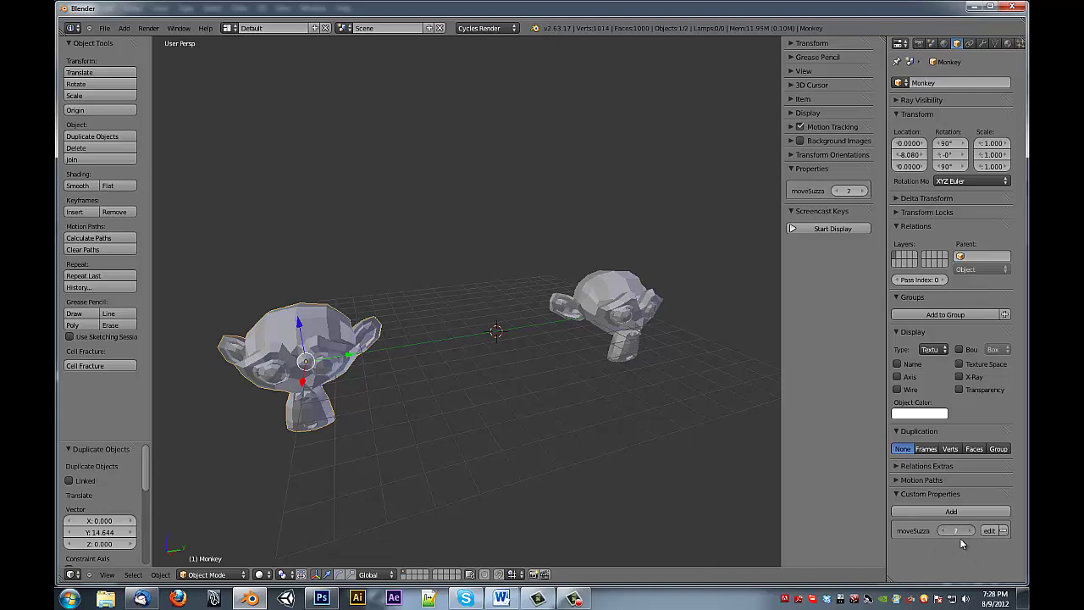
key("BackSpace")
Step: Change the moveSuzzaneX property value back to the decimal 0.0, test its slider and reset it to 0
left_click(989, 530)
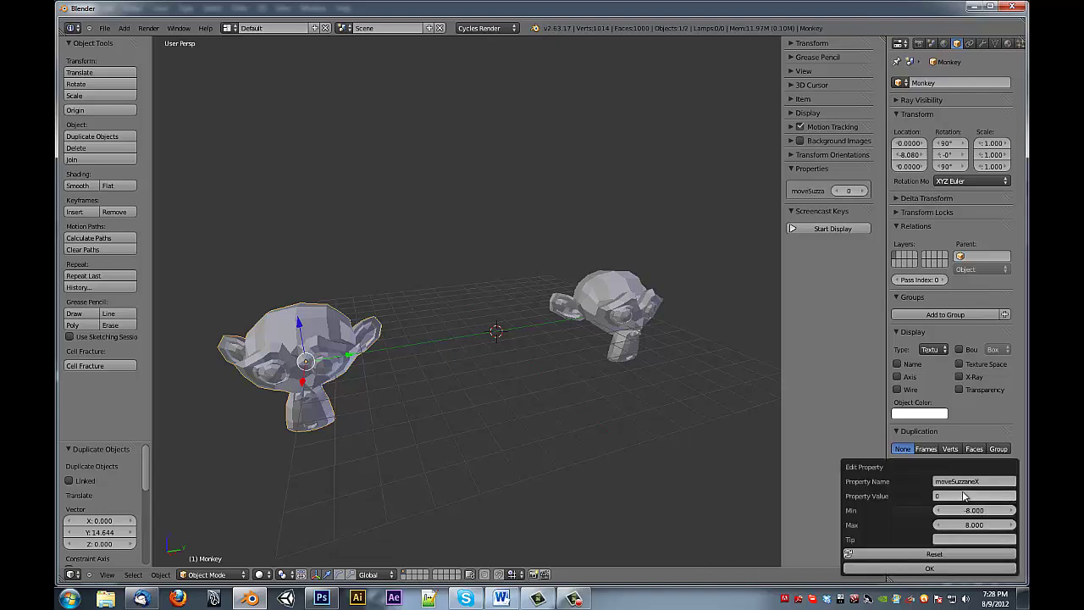
left_click(964, 496)
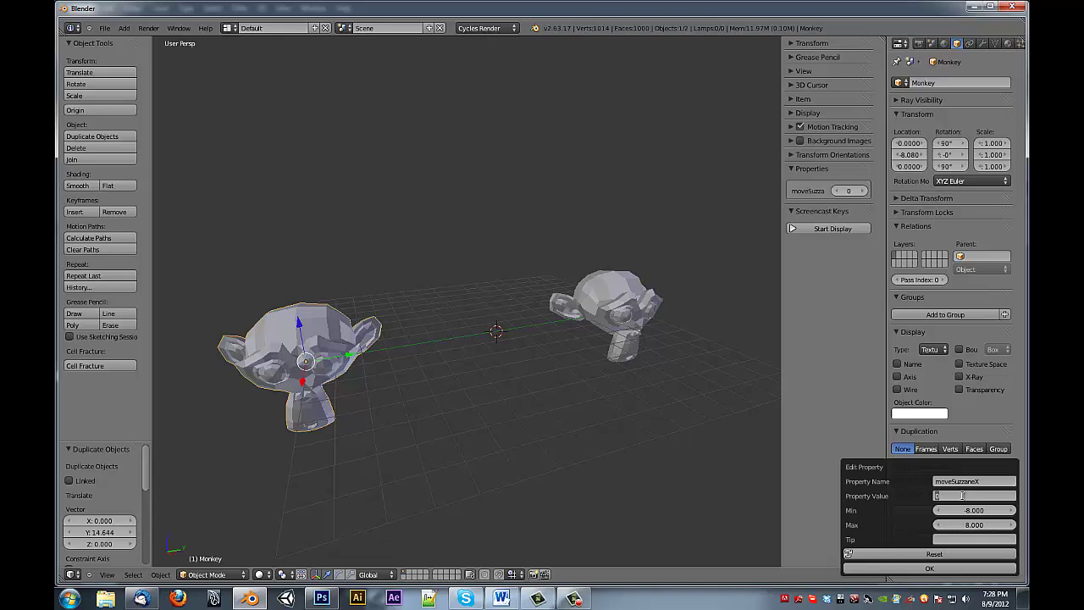
left_click(948, 567)
left_click_drag(955, 532, 949, 530)
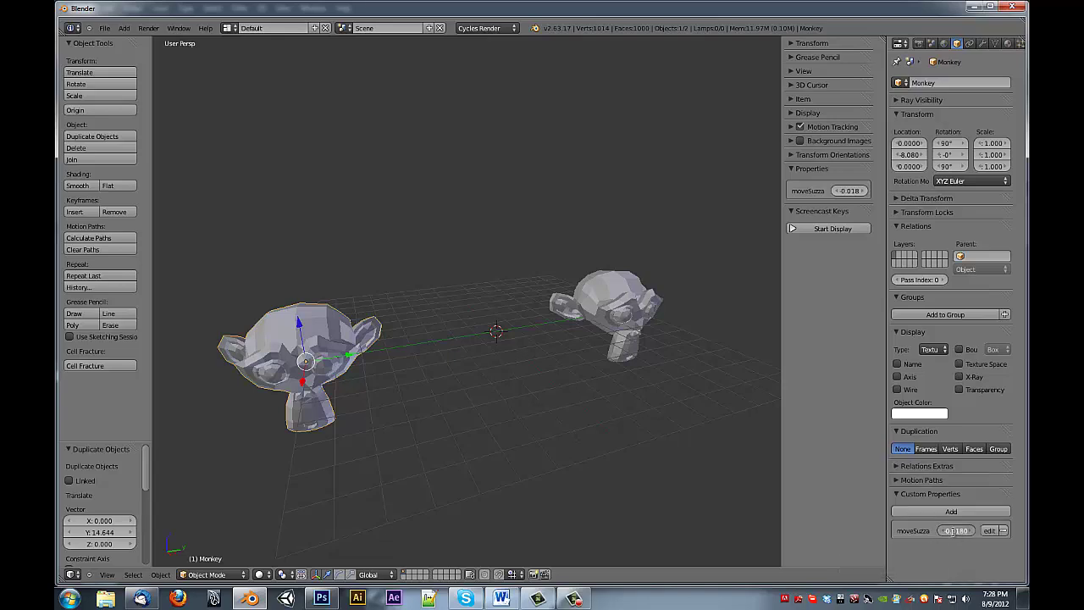
left_click(953, 533)
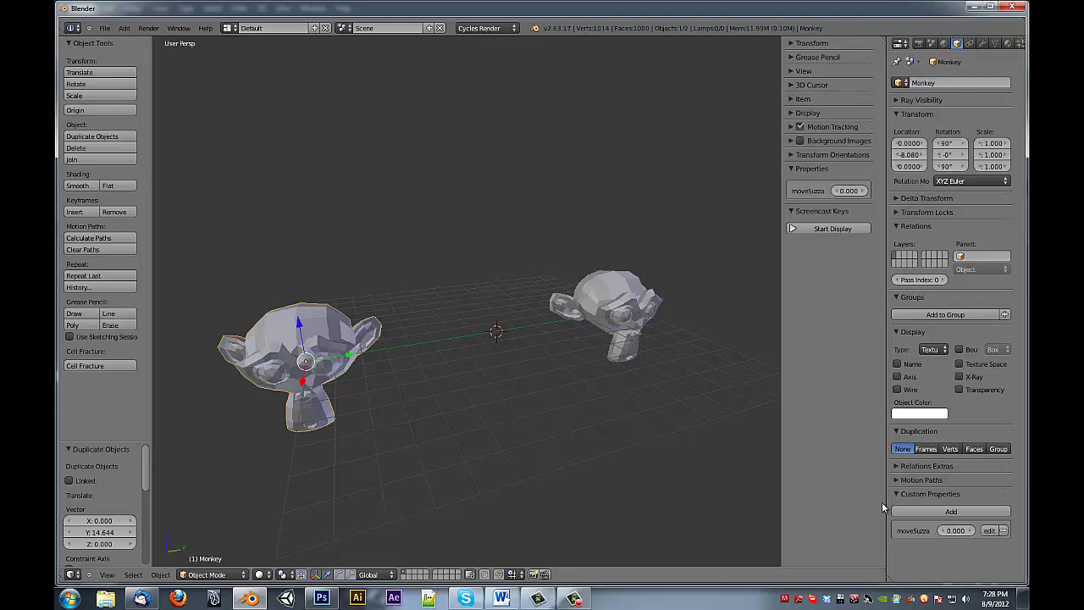
Step: Select the Suzzane head and add a single driver to its X location
middle_click_drag(558, 388, 595, 309)
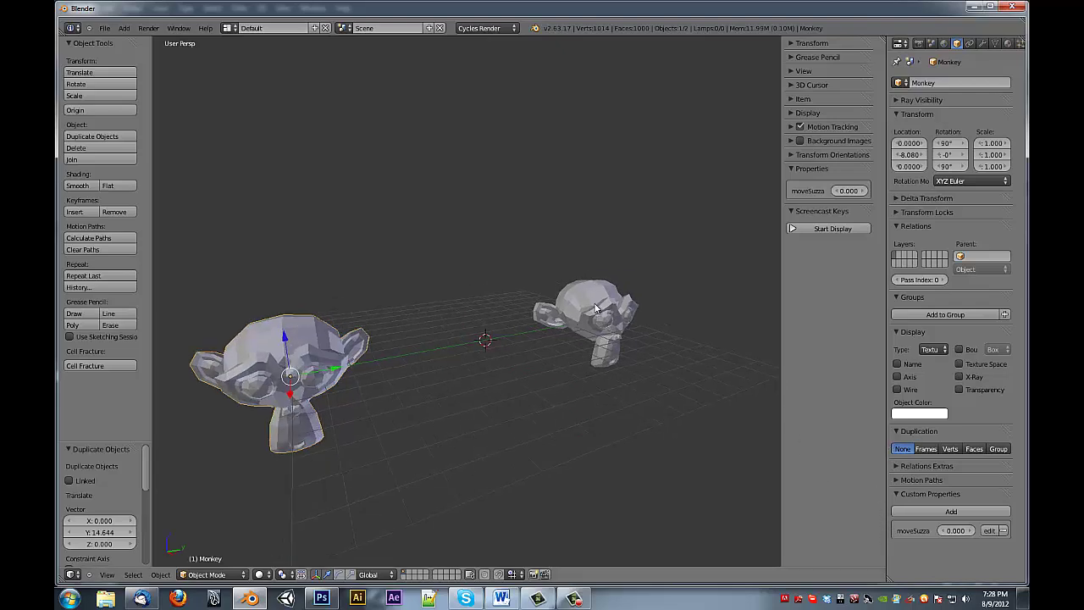
right_click(597, 307)
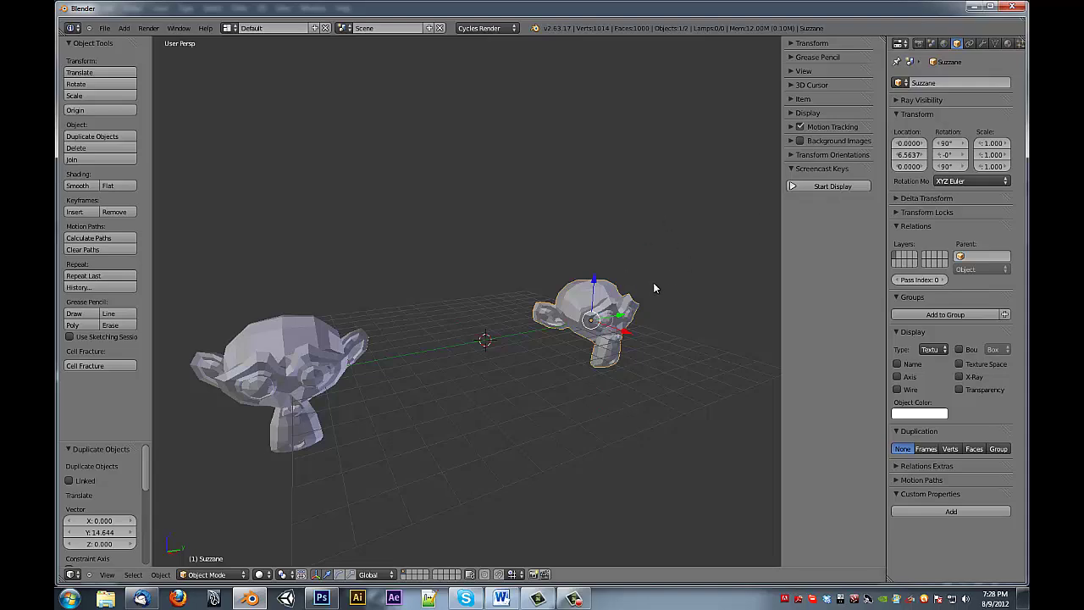
right_click(912, 144)
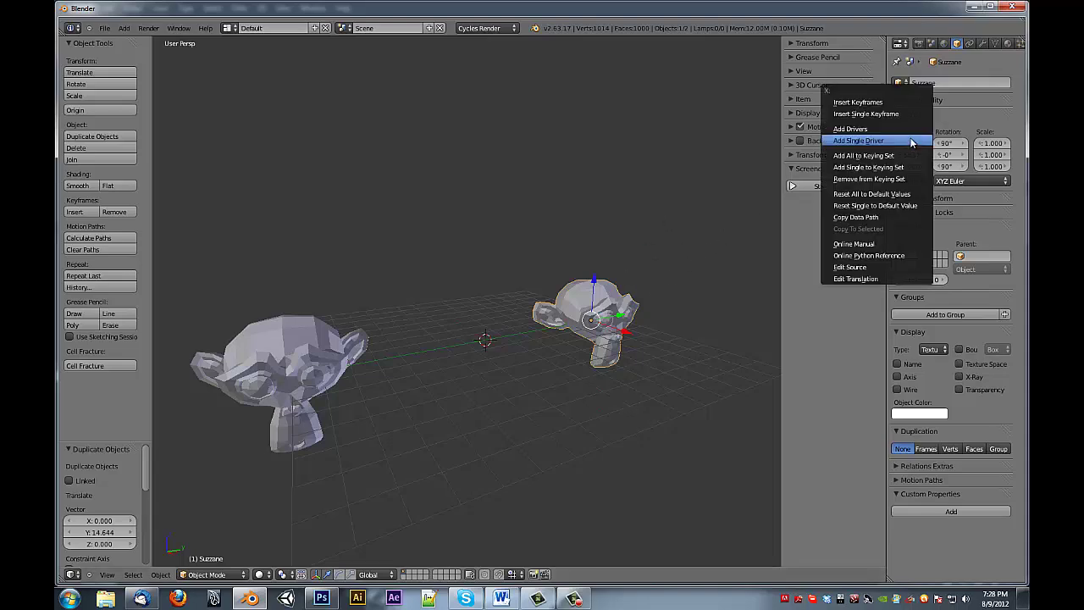
left_click(906, 143)
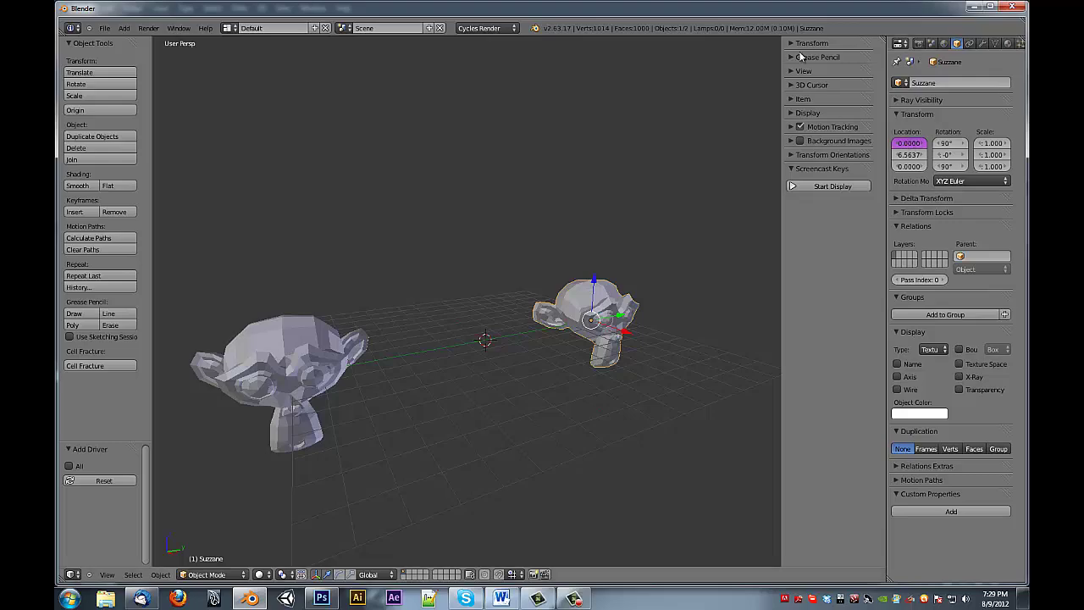
Step: Split the 3D view vertically and turn one half into a Graph Editor in Drivers mode
left_click_drag(879, 39, 545, 149)
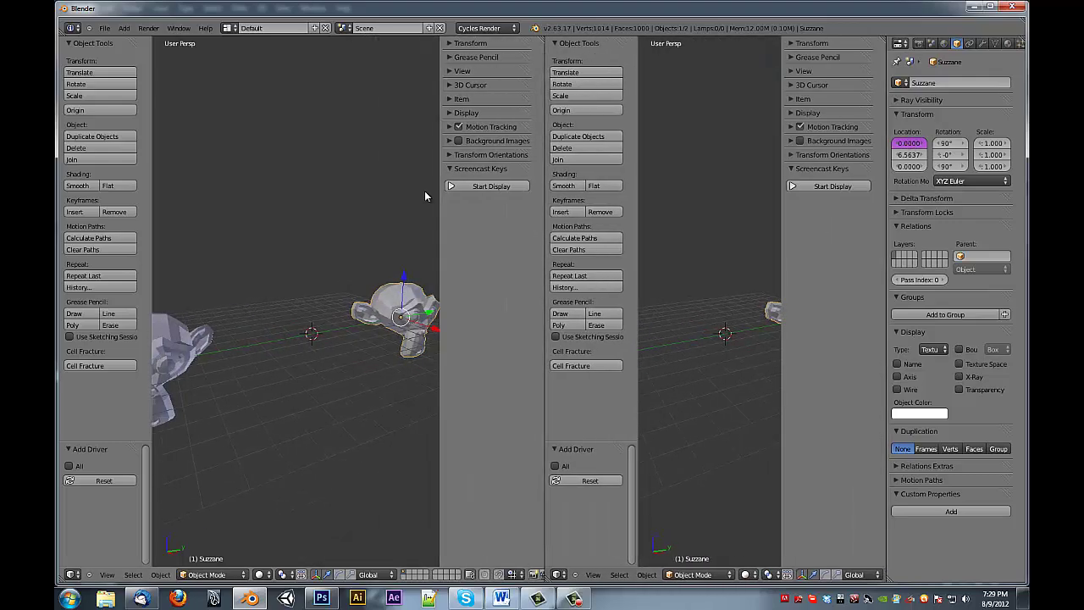
left_click(74, 575)
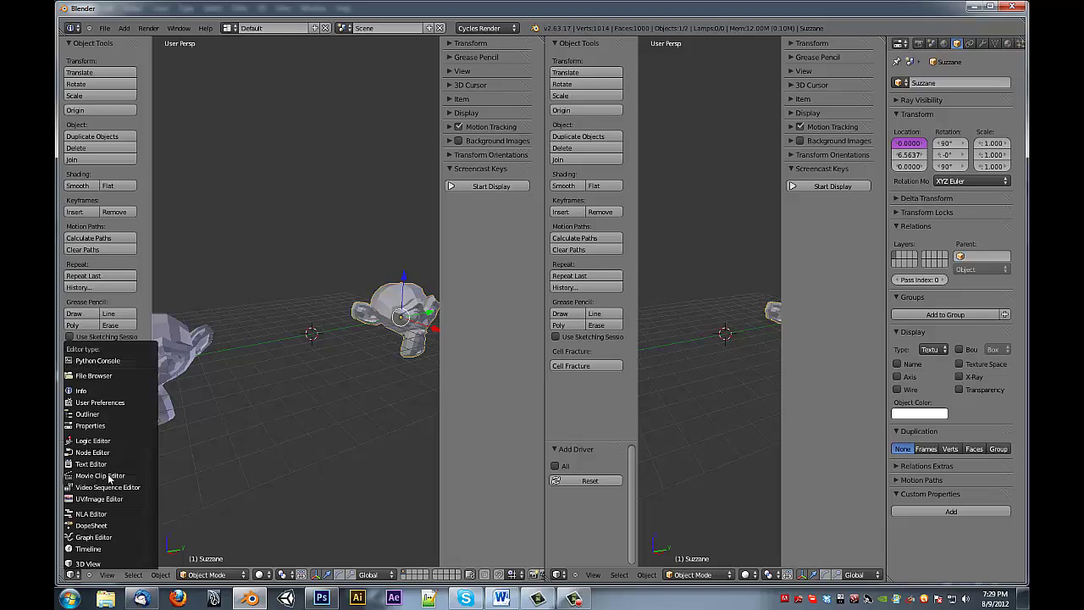
left_click(116, 536)
left_click(261, 576)
left_click(258, 559)
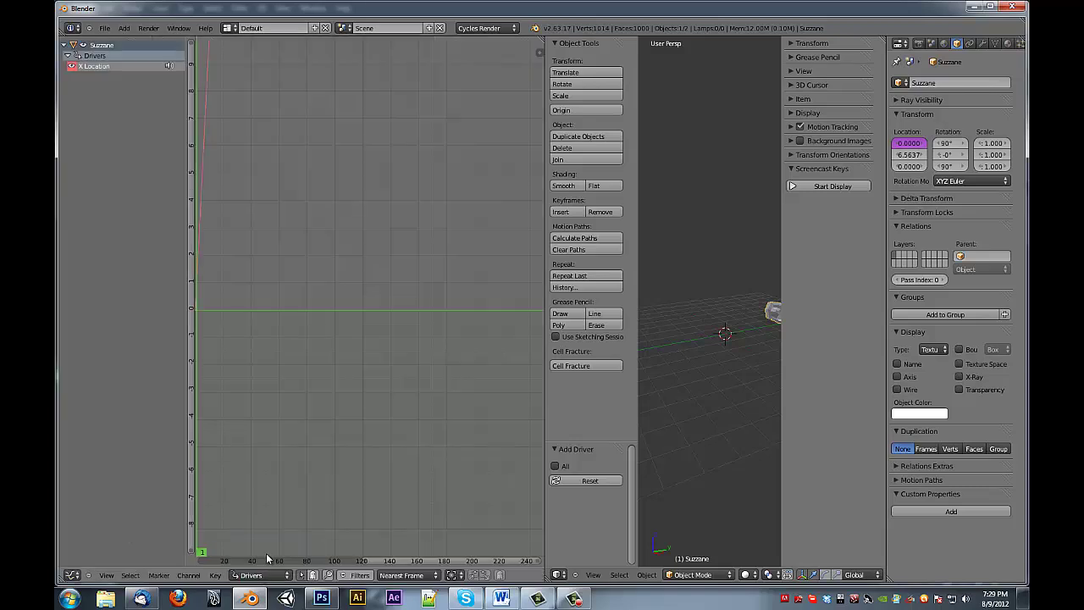
Step: Select Suzzane's X Location driver, show the Graph Editor's properties sidebar, and hide the 3D view's tool shelf and sidebar
left_click(97, 65)
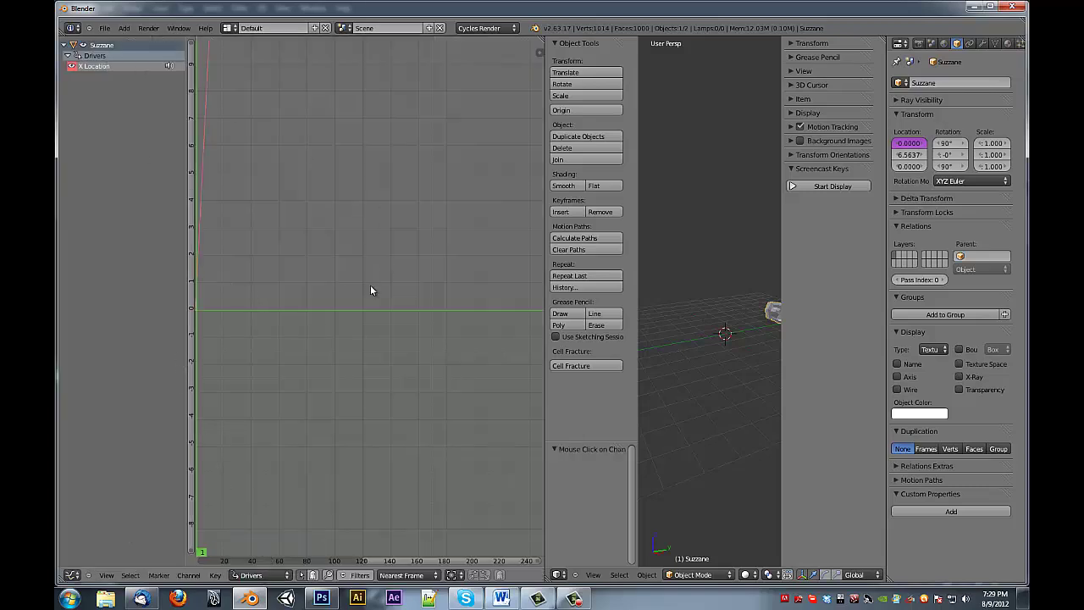
key("n")
key("t")
key("n")
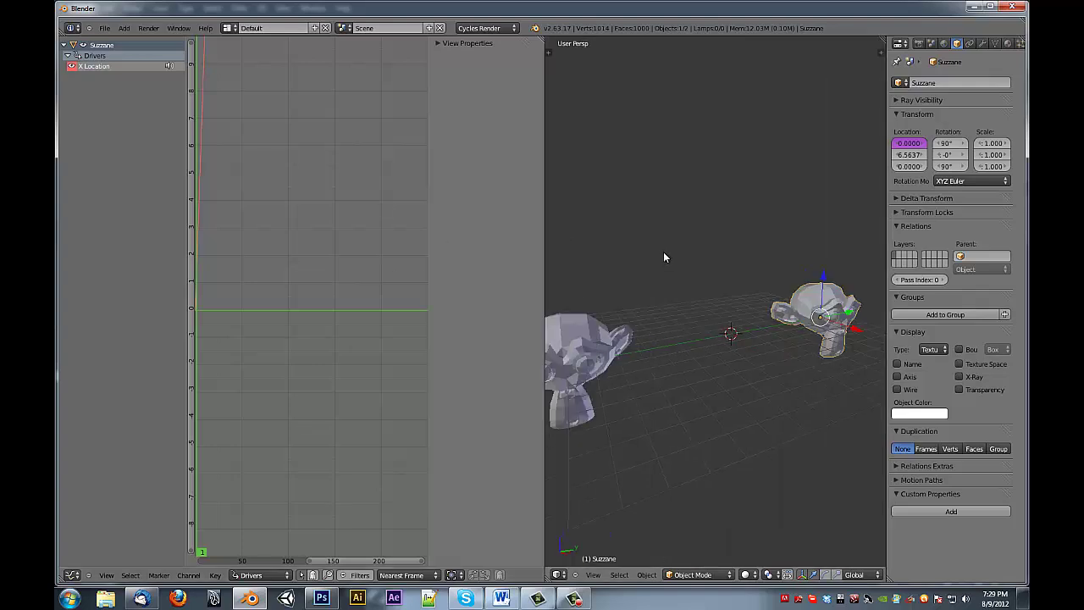
Step: Narrow the Graph Editor, expand its View Properties section and select Suzzane's X Location driver to display its settings
left_click_drag(547, 258, 449, 259)
left_click(353, 44)
left_click(142, 68)
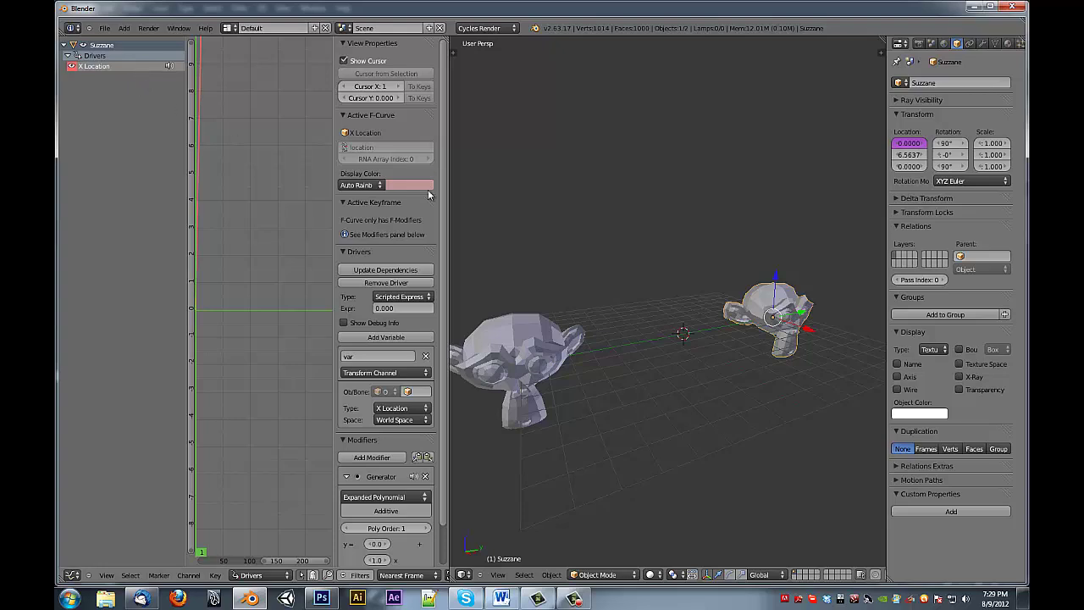
Step: Delete the default var variable from the X Location driver, leaving the driver type as Scripted Expression
left_click(425, 357)
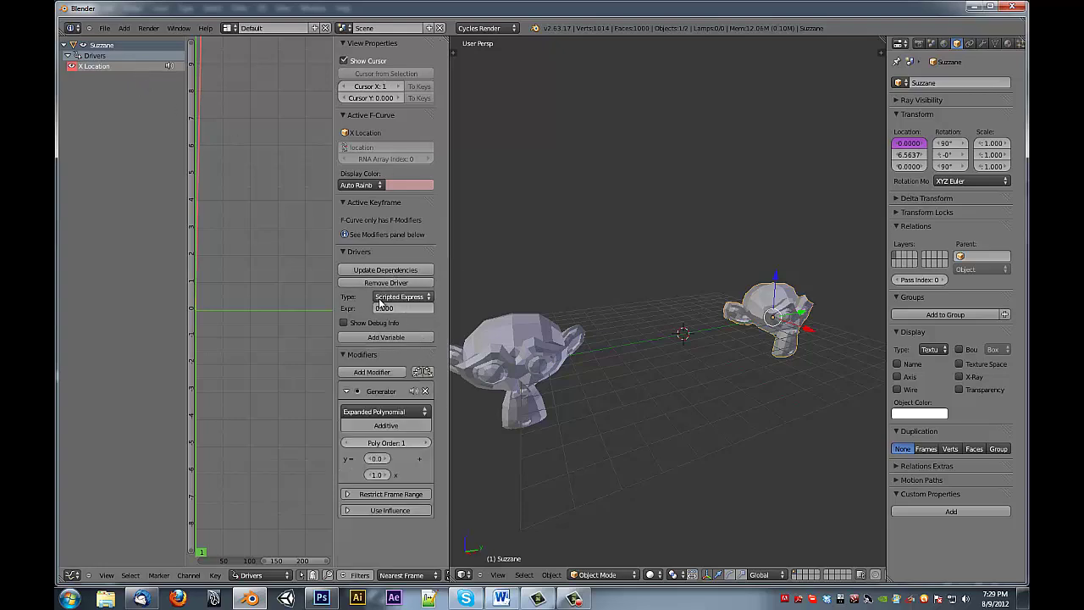
left_click(422, 299)
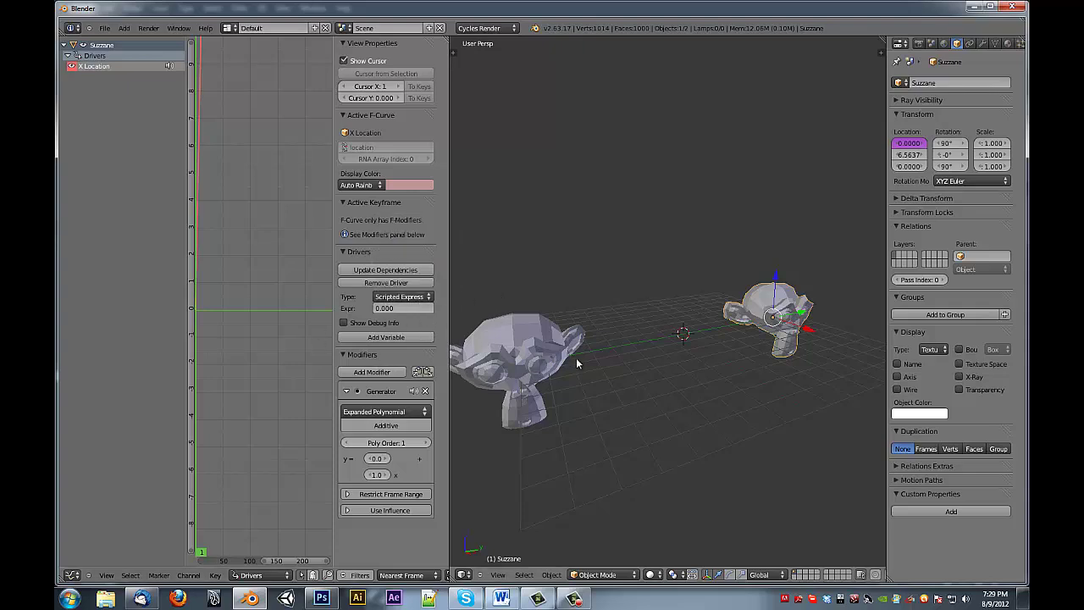
mouse_move(576, 357)
middle_mouse_down("shift")
mouse_move(676, 345)
mouse_move(610, 379)
mouse_move(619, 353)
mouse_move(576, 335)
middle_mouse_up("shift")
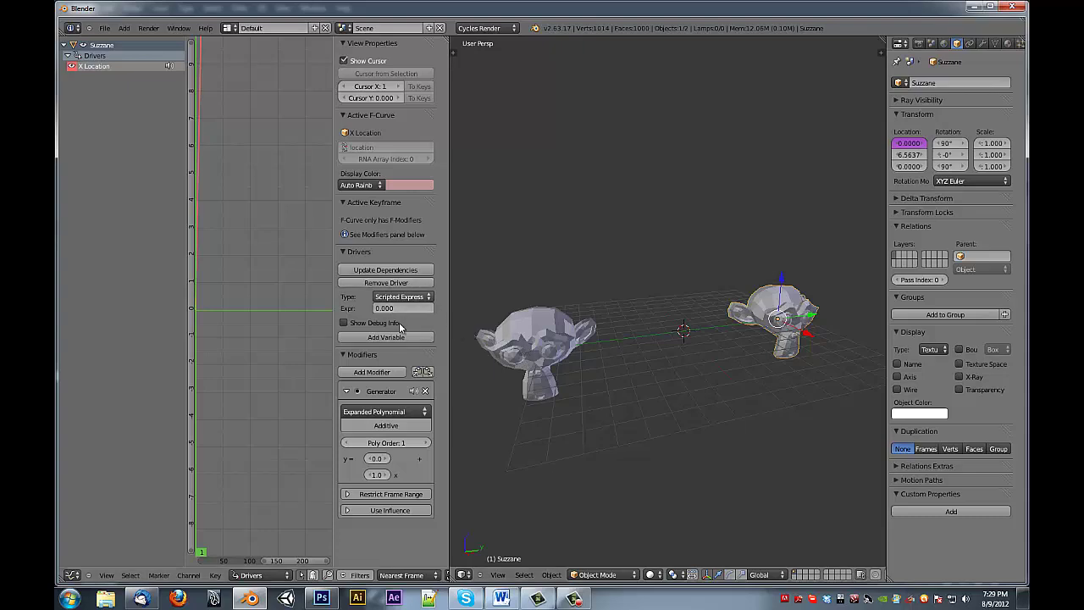
Step: Add a new driver variable of type Single Property and choose the Monkey object as its source
left_click(401, 338)
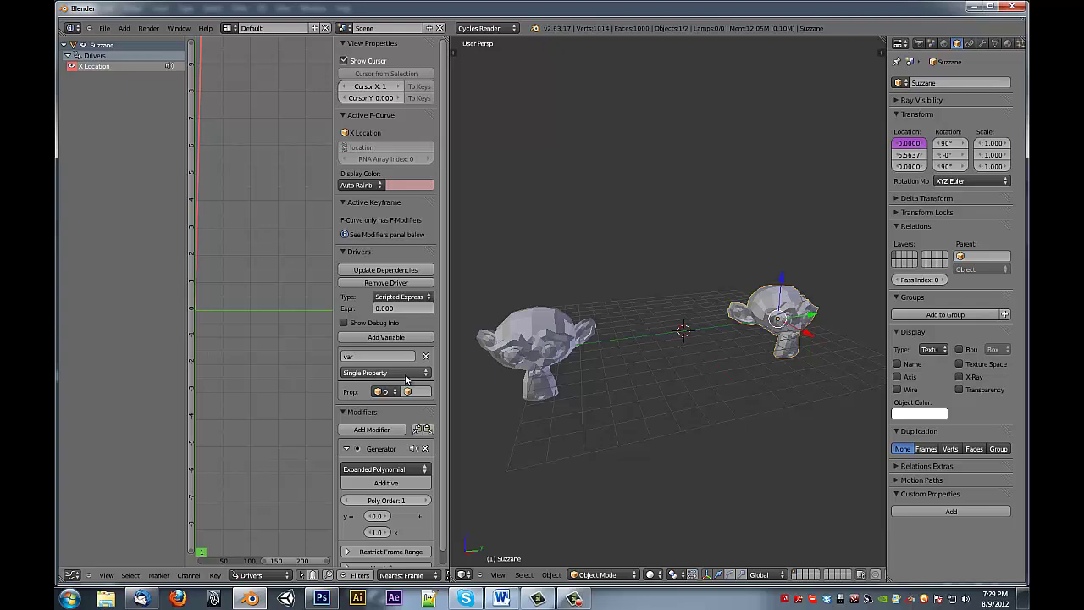
left_click(378, 375)
left_click(392, 363)
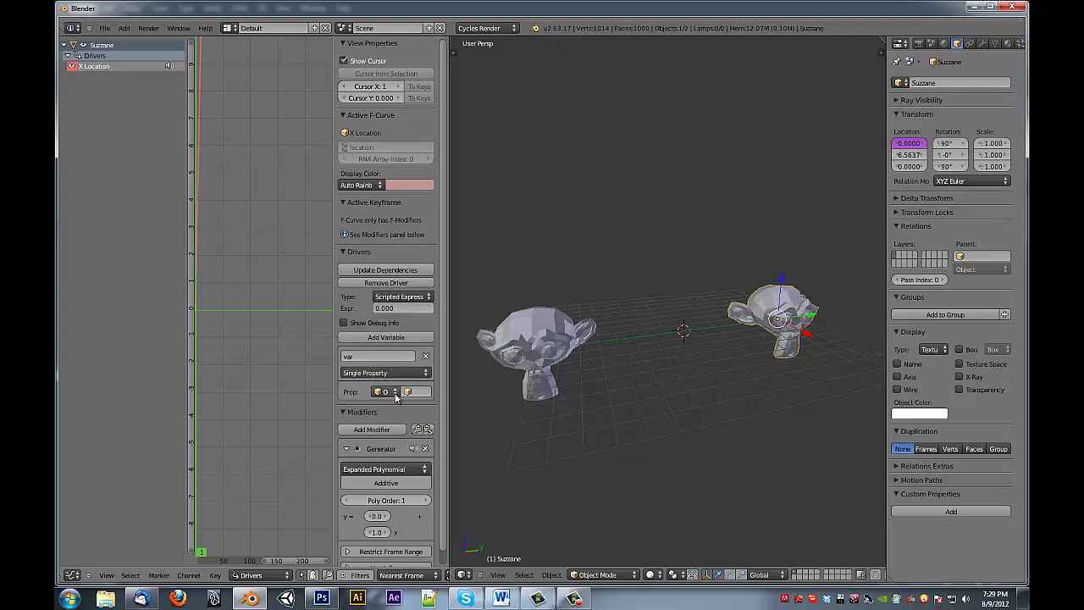
left_click(418, 391)
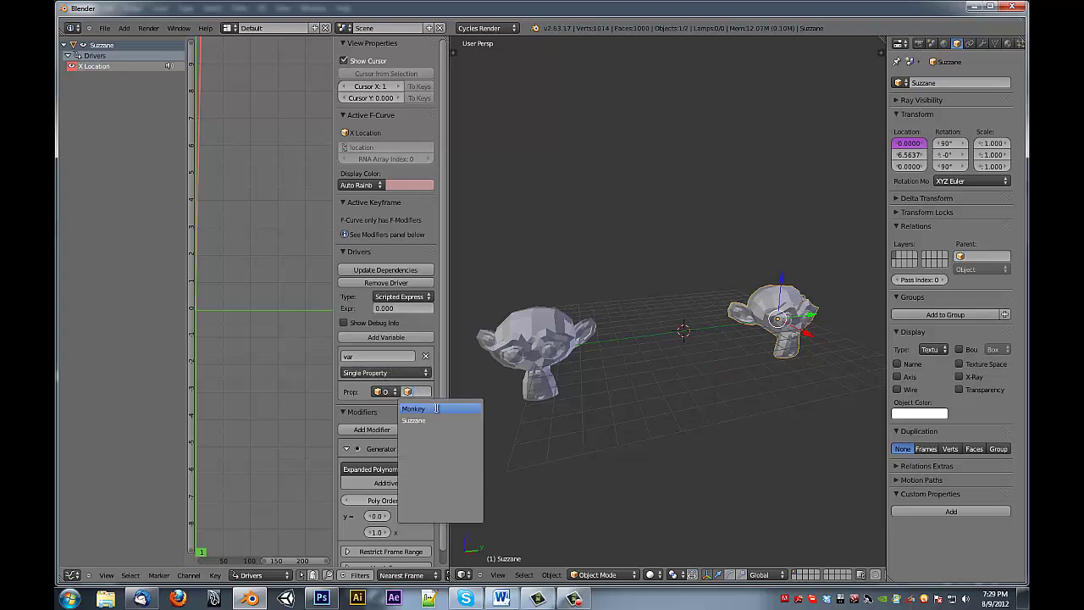
left_click(438, 408)
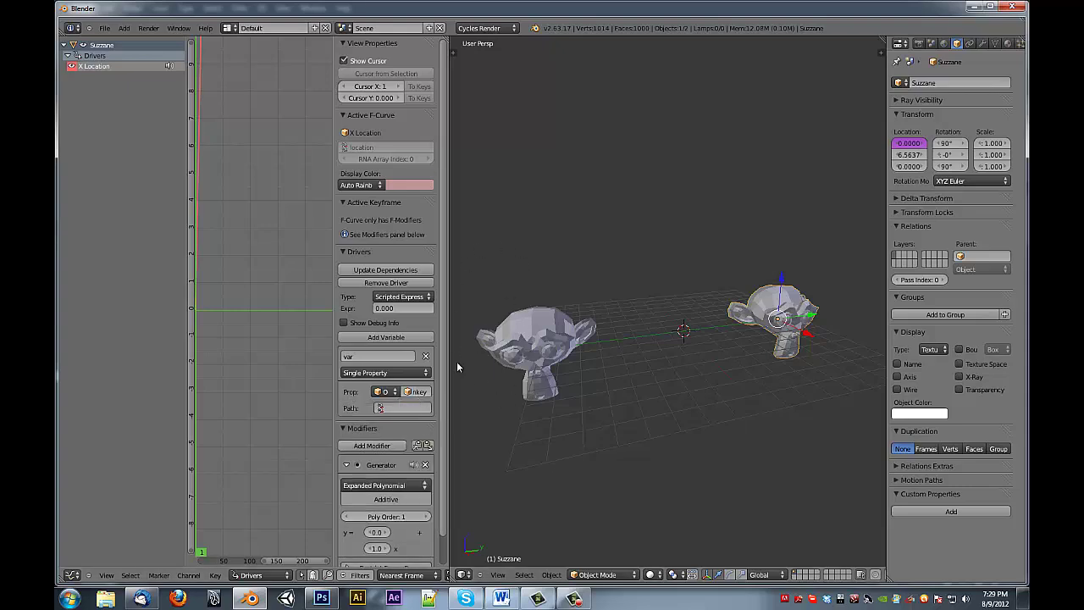
Step: Select the original Monkey head and copy the data path of its moveSuzzaneX custom property
right_click(524, 330)
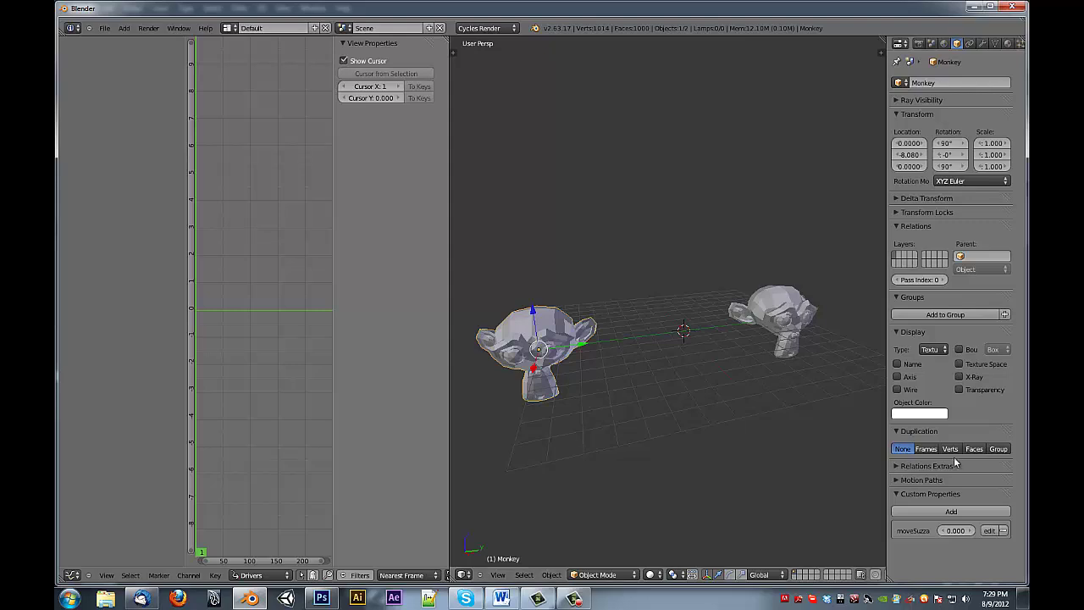
right_click(955, 532)
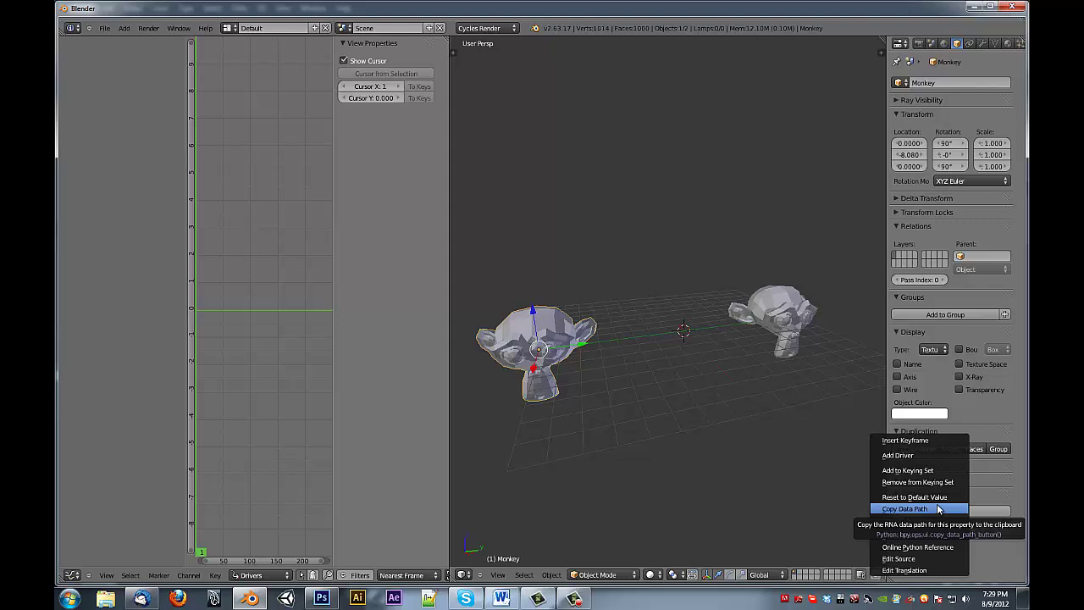
left_click(939, 508)
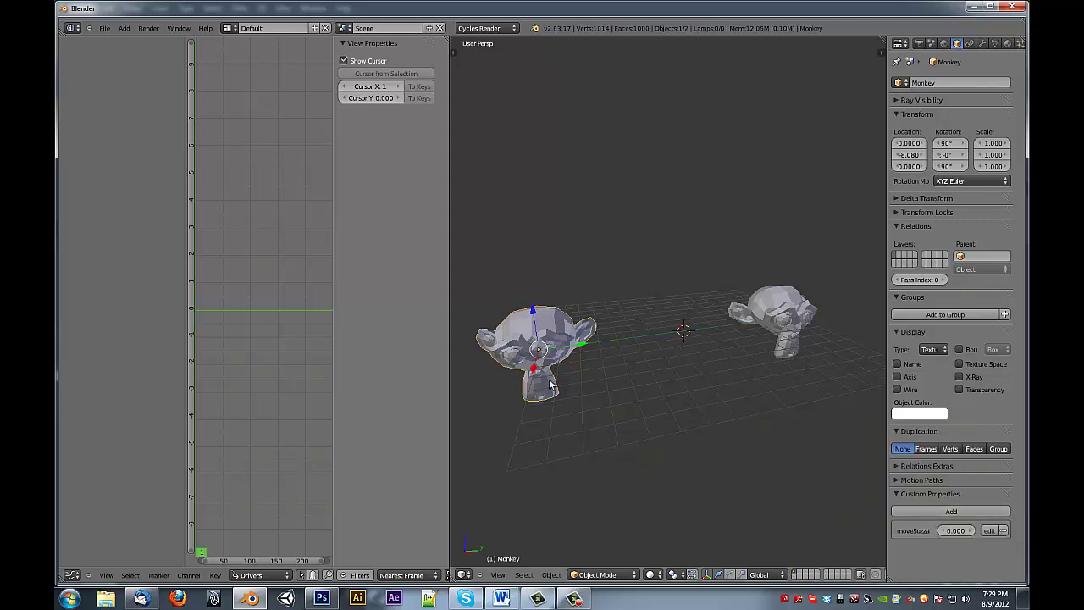
Step: Paste the copied data path into the var variable of Suzzane's X Location driver and set the driver expression to var
right_click(803, 335)
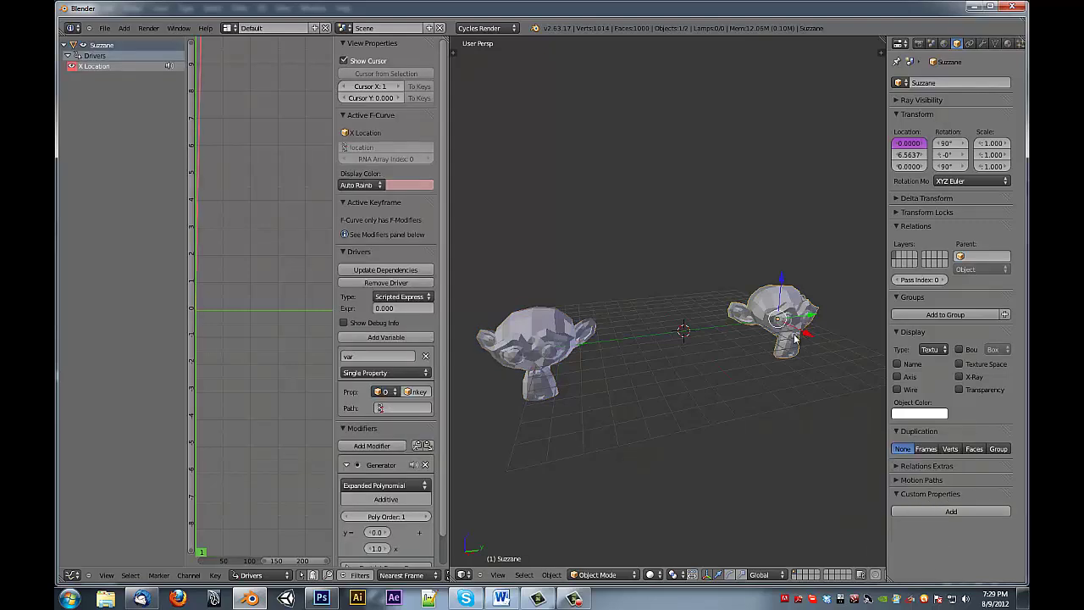
left_click(399, 410)
key("ctrl+v")
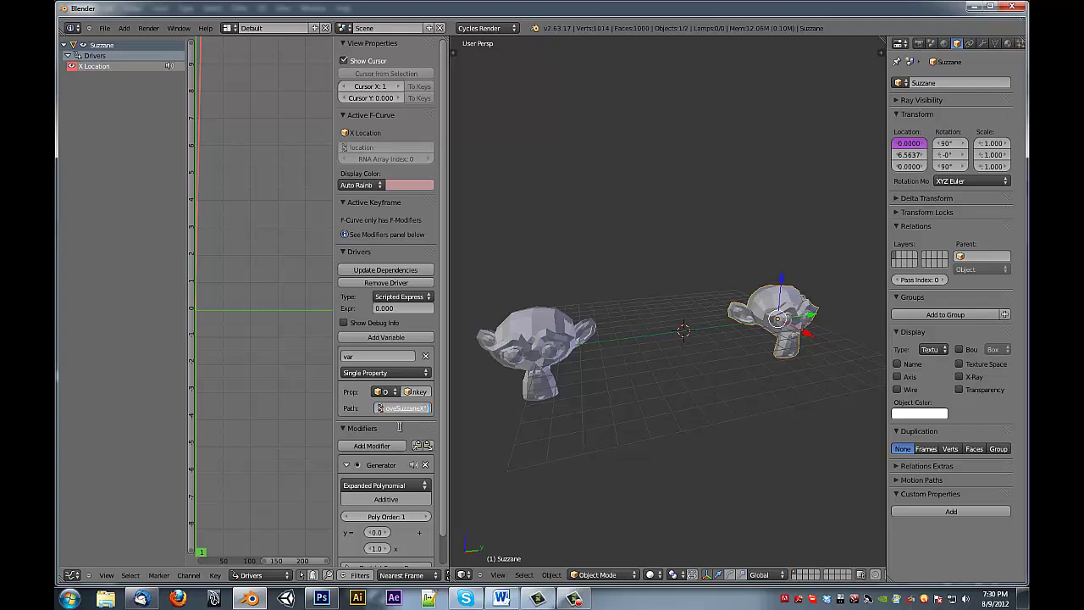
key("Return")
type("var")
key("Return")
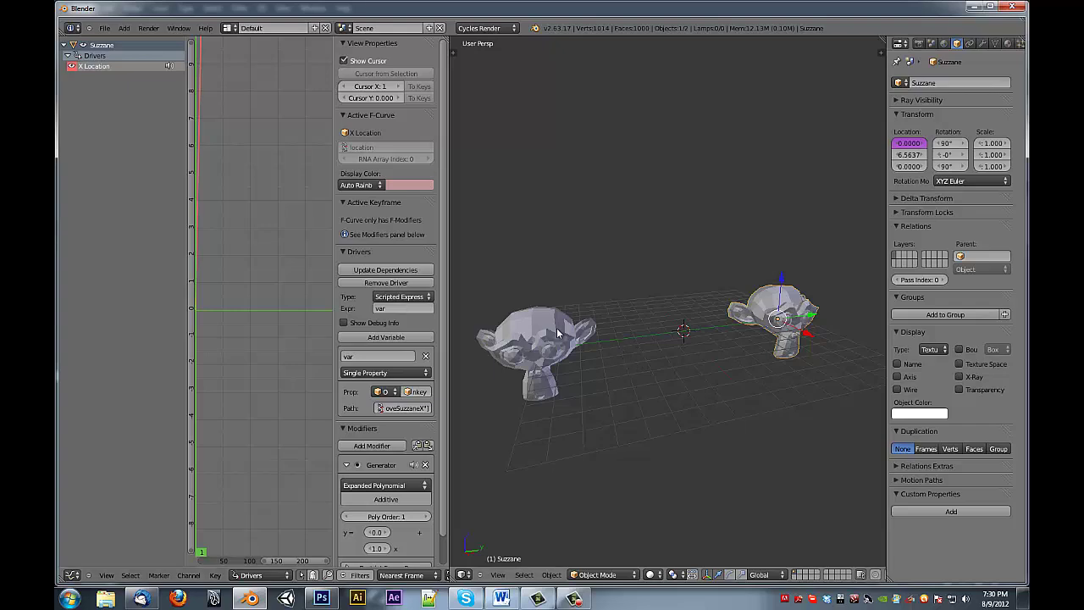
Step: Select Monkey, show the 3D view's properties sidebar, test the driver with the moveSuzzaneX slider and reset the value to 0
right_click(556, 328)
key("n")
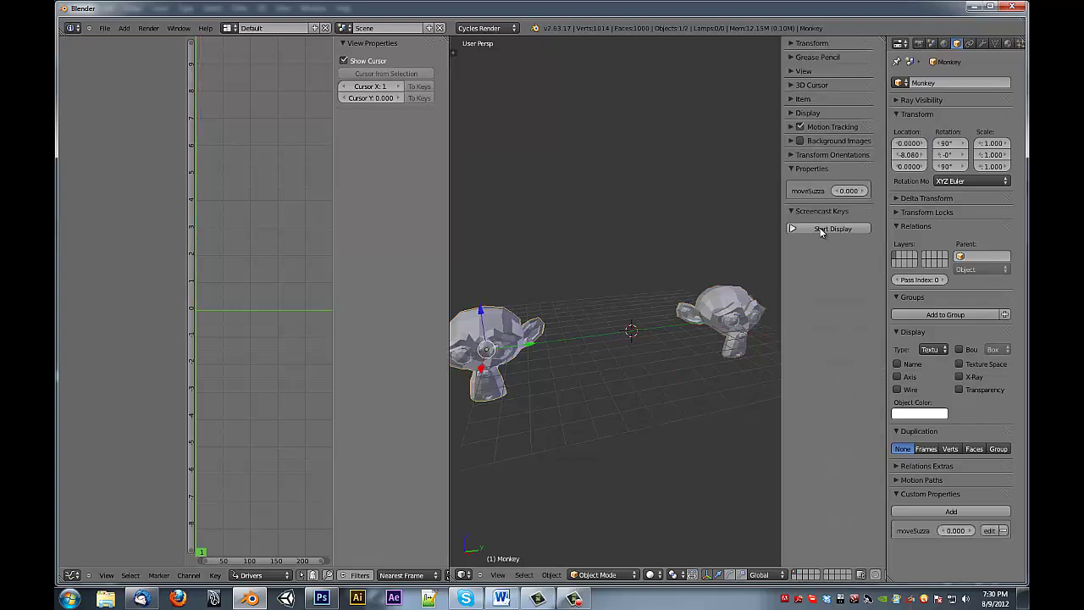
mouse_move(847, 190)
left_mouse_down()
mouse_move(737, 197)
mouse_move(432, 260)
mouse_move(961, 234)
mouse_move(475, 284)
mouse_move(811, 209)
mouse_move(662, 201)
mouse_move(564, 267)
mouse_move(438, 257)
mouse_move(840, 220)
mouse_move(855, 191)
left_mouse_up()
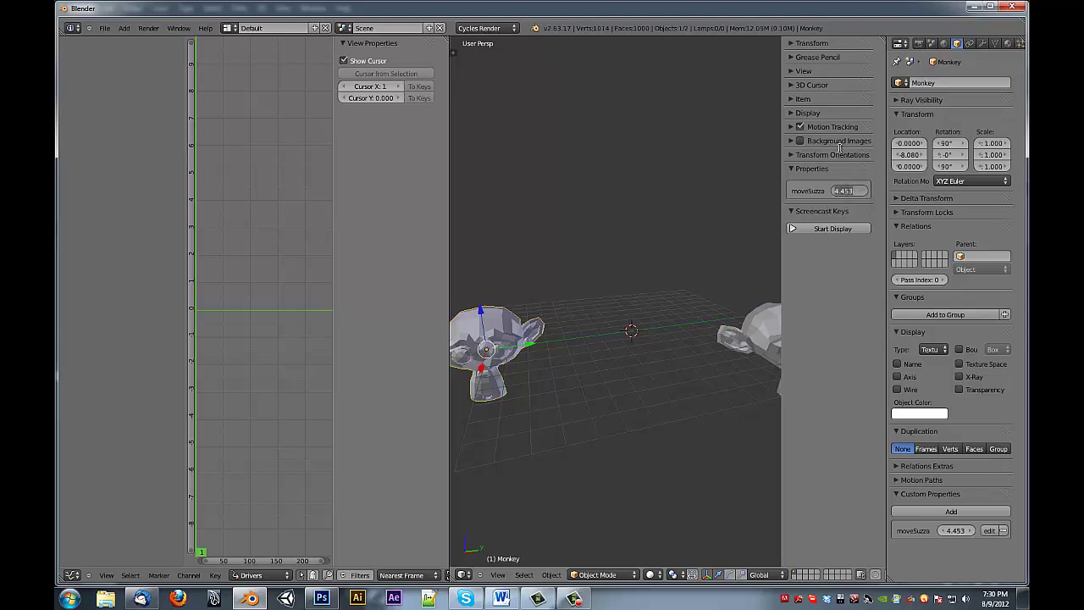
type("0")
key("Return")
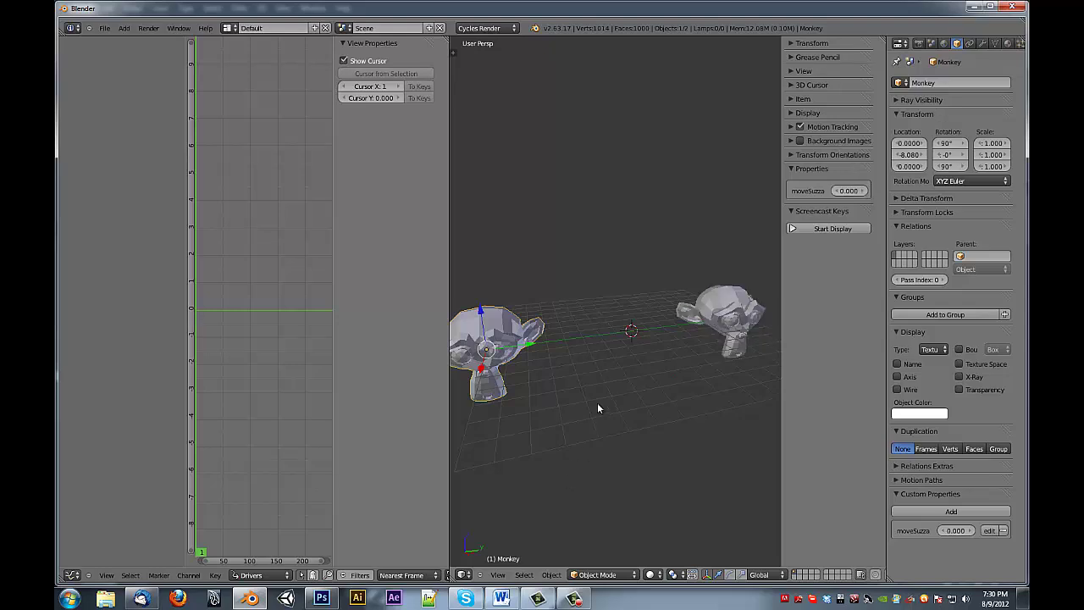
Step: Change the expression of Suzzane's X Location driver to tan(2*sin(var))*5 and widen the Graph Editor's sidebar
scroll(597, 402, "down", 4)
middle_click_drag(599, 339, 693, 322)
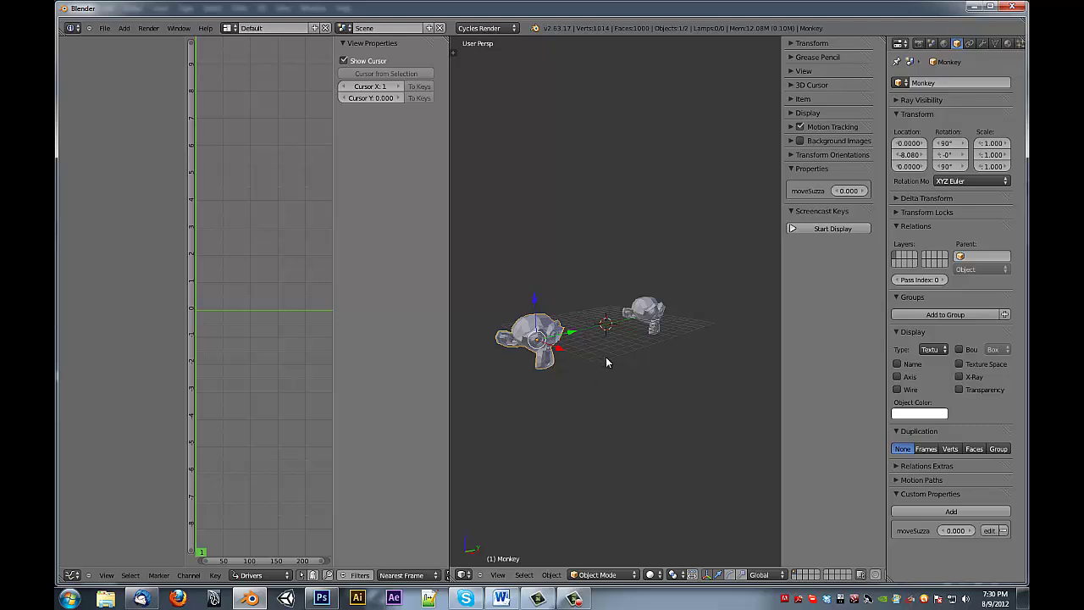
middle_click_drag(606, 362, 627, 356)
right_click(659, 312)
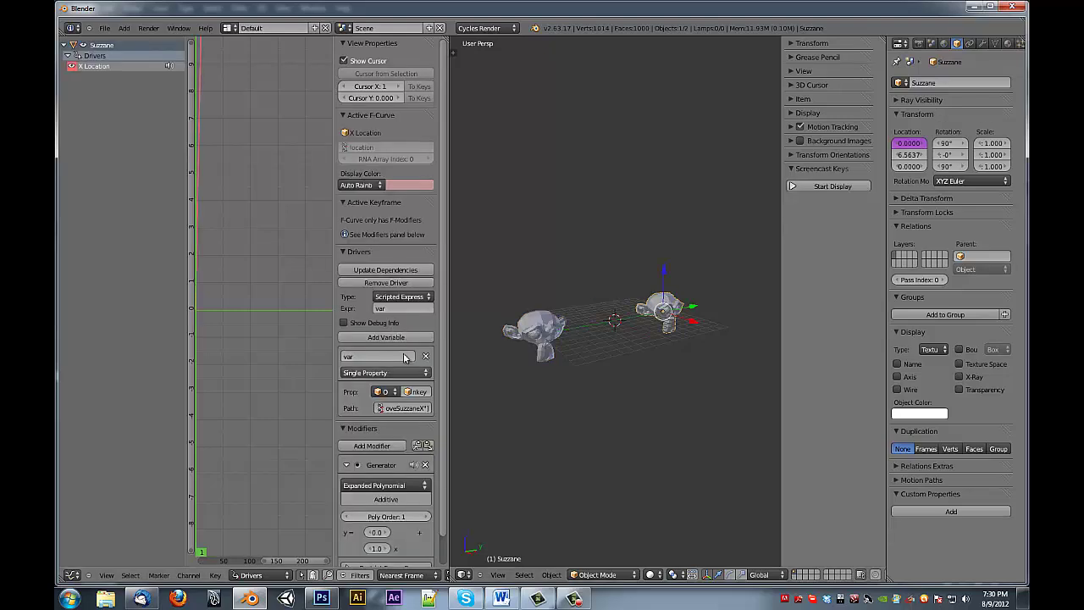
left_click(410, 309)
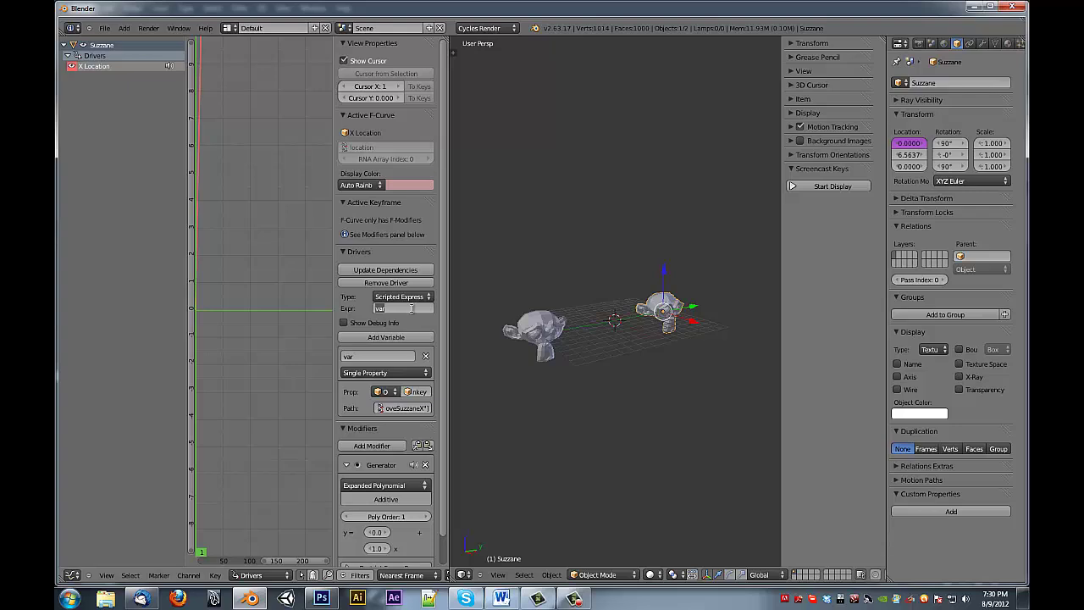
key("ctrl+a")
type("tan(")
type("2*sin")
type("(var)")
type(")")
type("*5")
key("Return")
left_click_drag(333, 305, 288, 305)
Step: Select Monkey and test the new driver expression by sliding moveSuzzaneX back and forth, ending at about 1.56
right_click(535, 331)
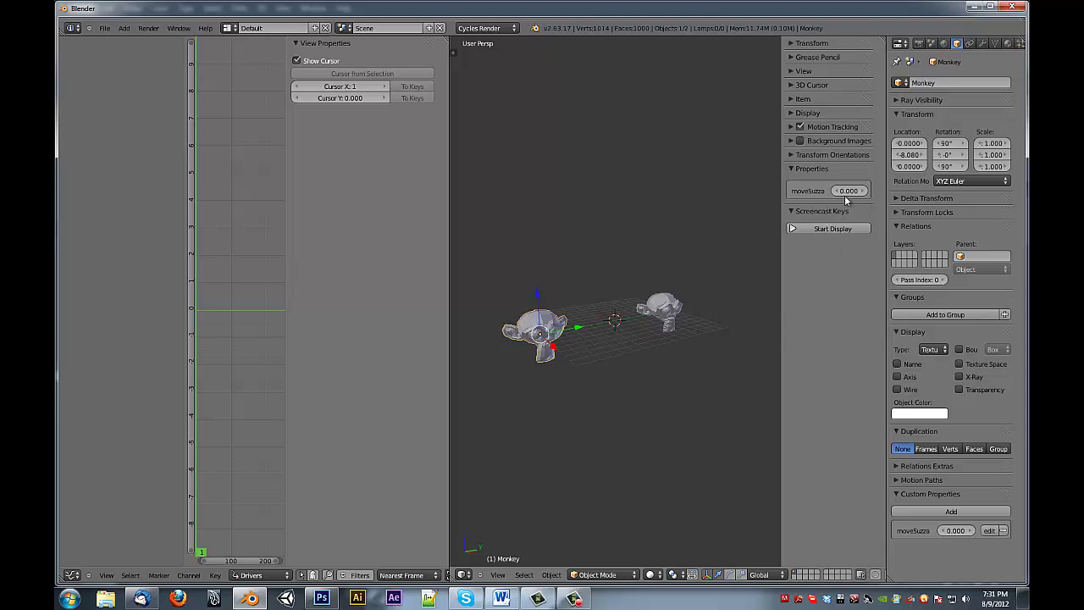
left_click_drag(847, 192, 939, 189)
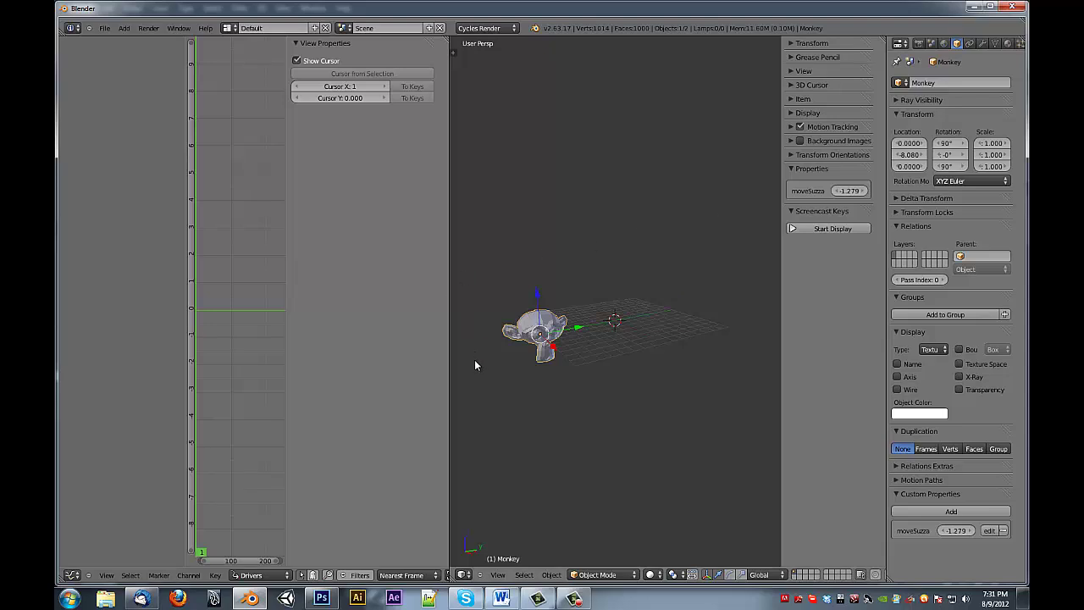
left_click_drag(854, 193, 984, 206)
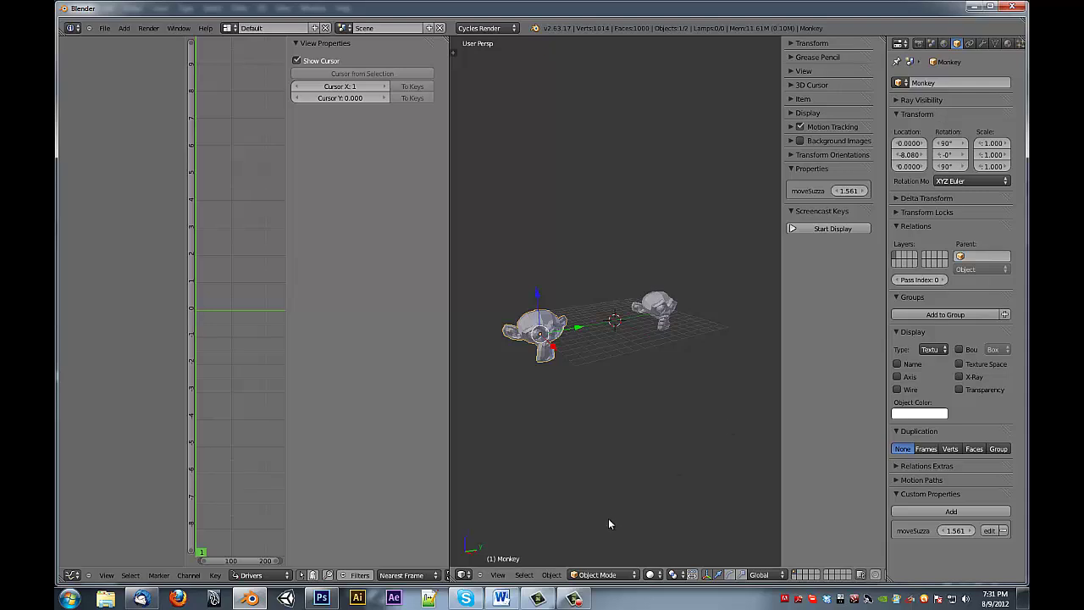